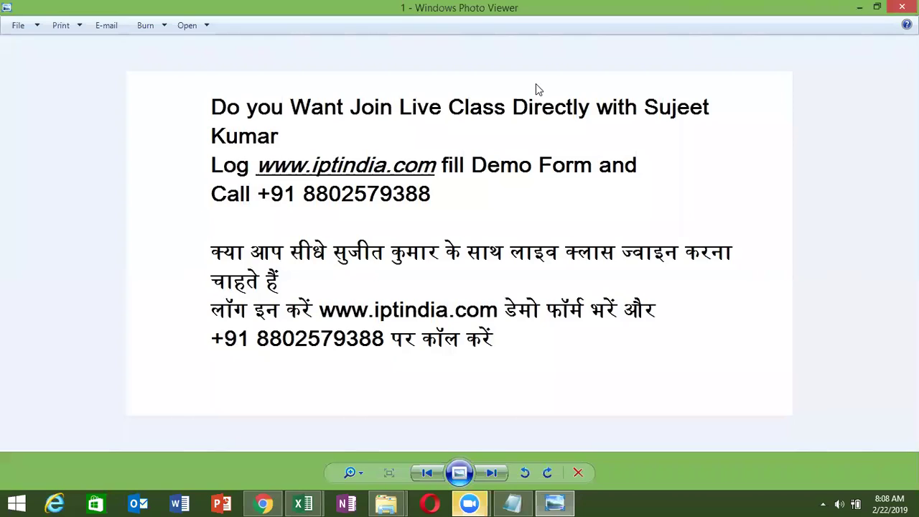
Step: Advance to the pen drive image in Windows Photo Viewer, then close the viewer
click(495, 474)
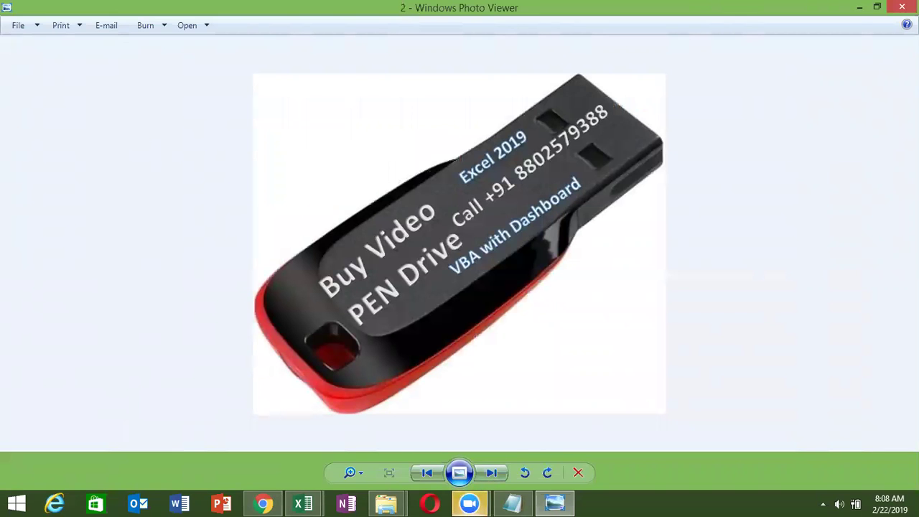
click(902, 6)
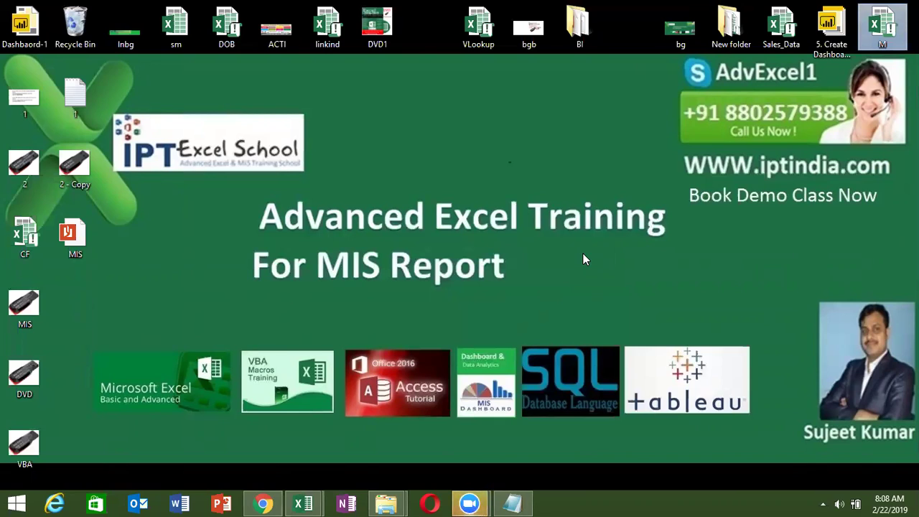
Step: Bring up the Sumif_Project workbook, check its Data sheet, and close it
click(305, 503)
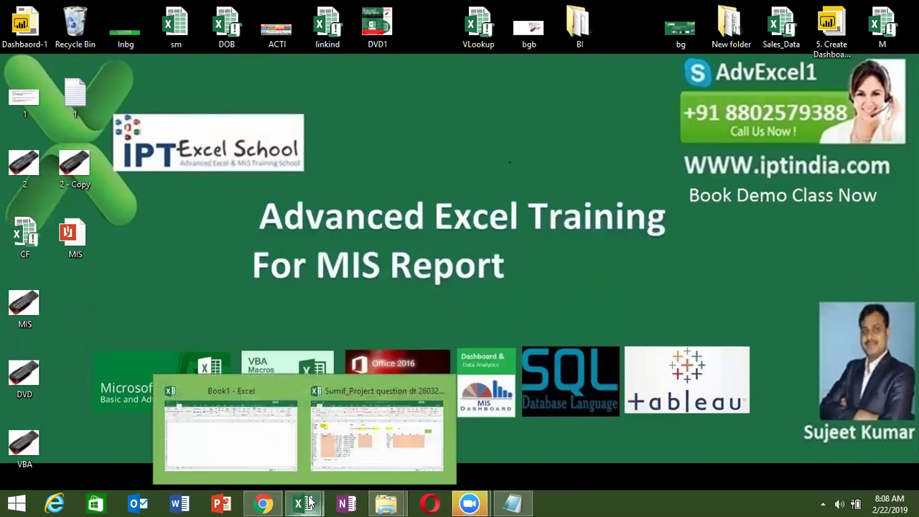
click(328, 480)
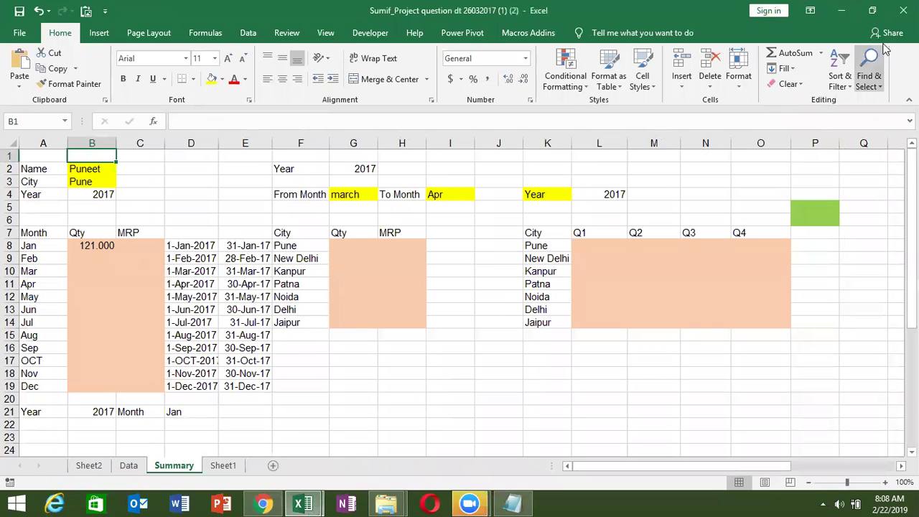
click(129, 465)
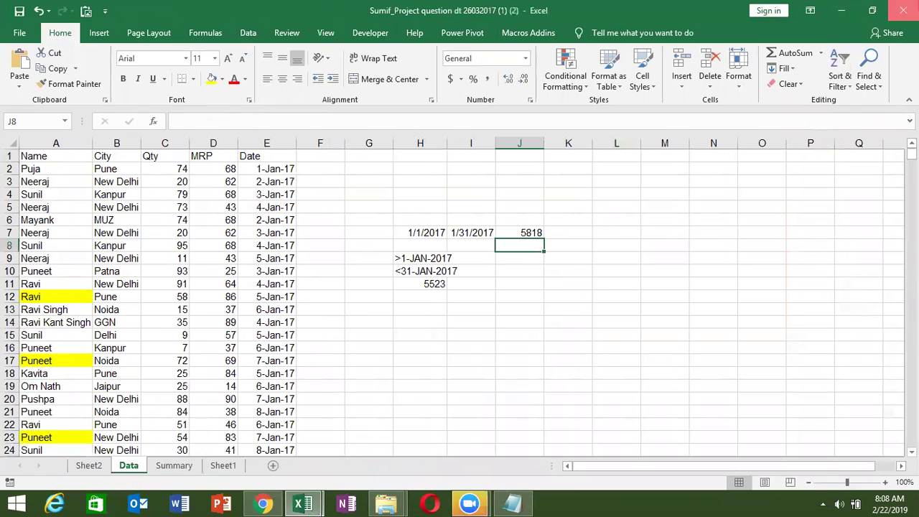
click(903, 10)
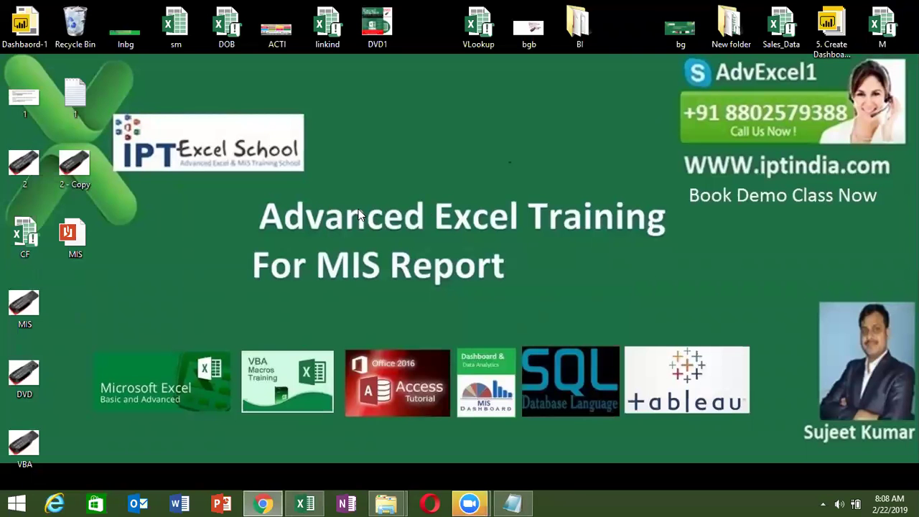
Step: From Book1, open the CF workbook from the recent files list
click(305, 505)
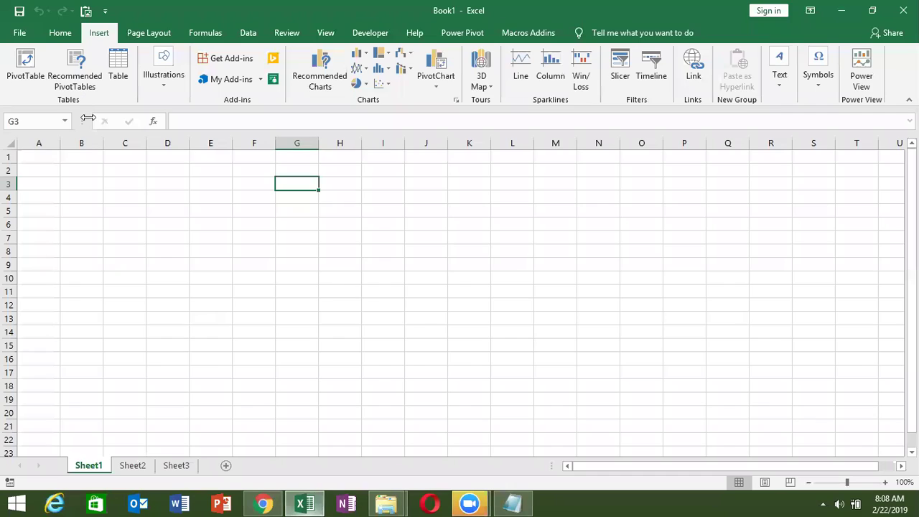
click(20, 36)
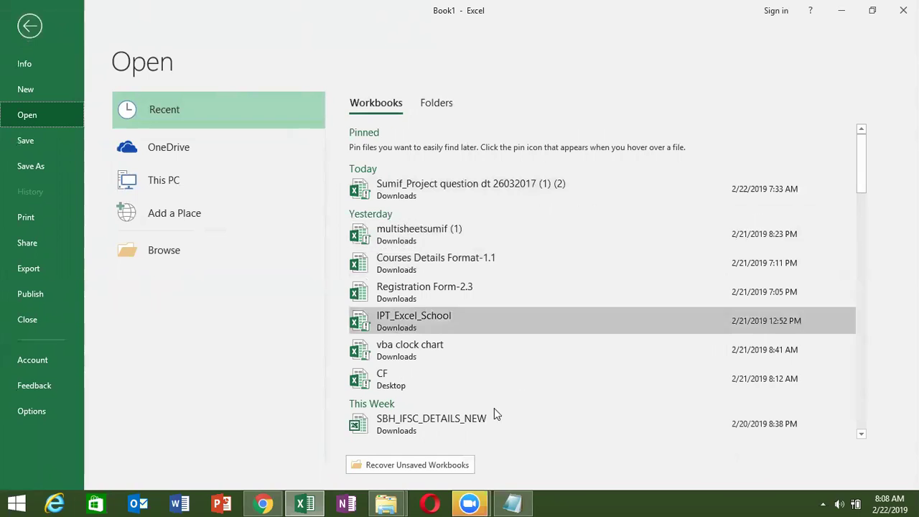
click(491, 386)
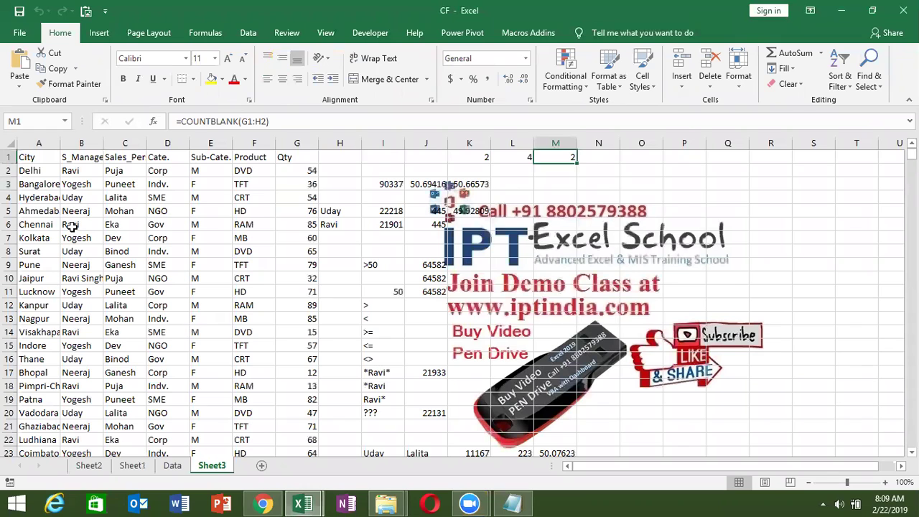
Step: Permanently delete Sheet3 from the CF workbook
right_click(215, 465)
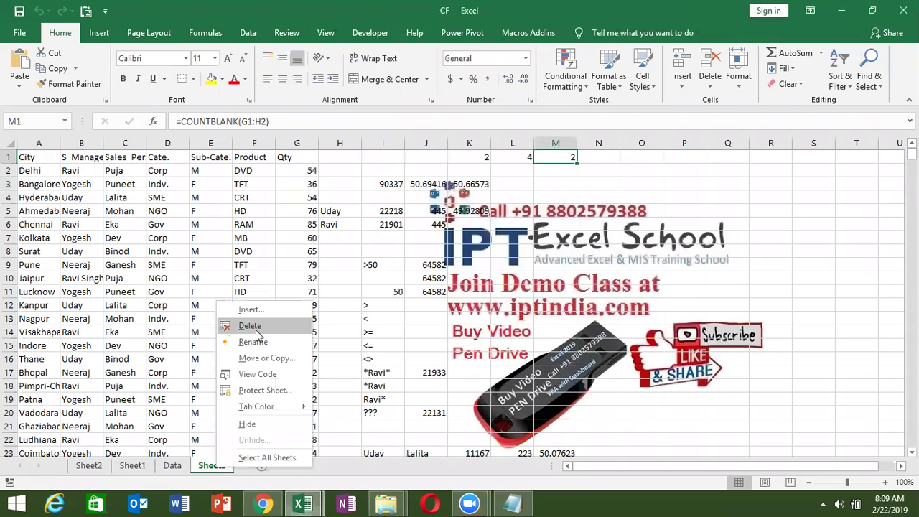
click(247, 324)
click(449, 289)
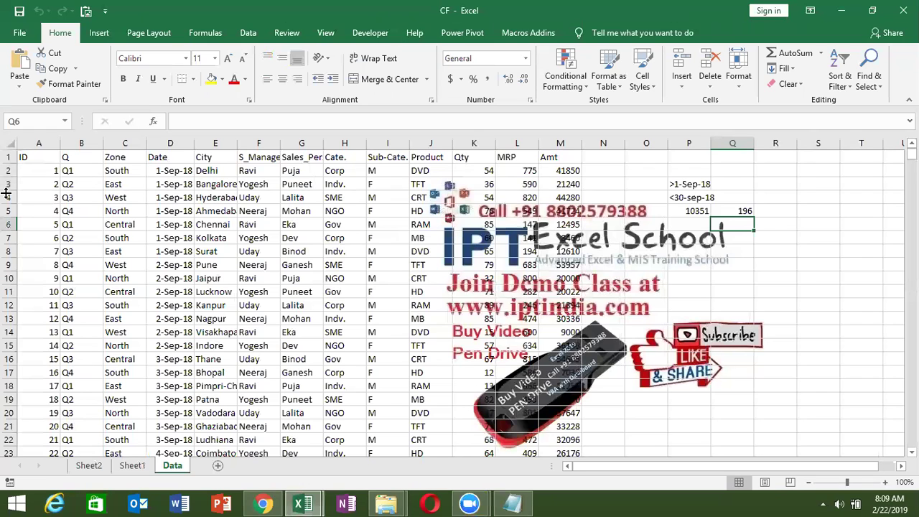
Step: Select the whole Data table from A1 through M1783
click(58, 152)
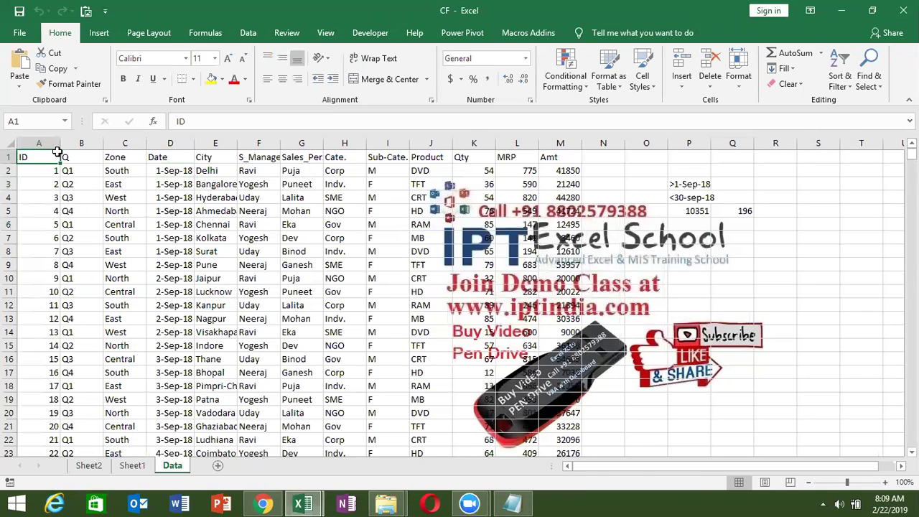
key(ctrl+shift+Right)
key(ctrl+shift+Down)
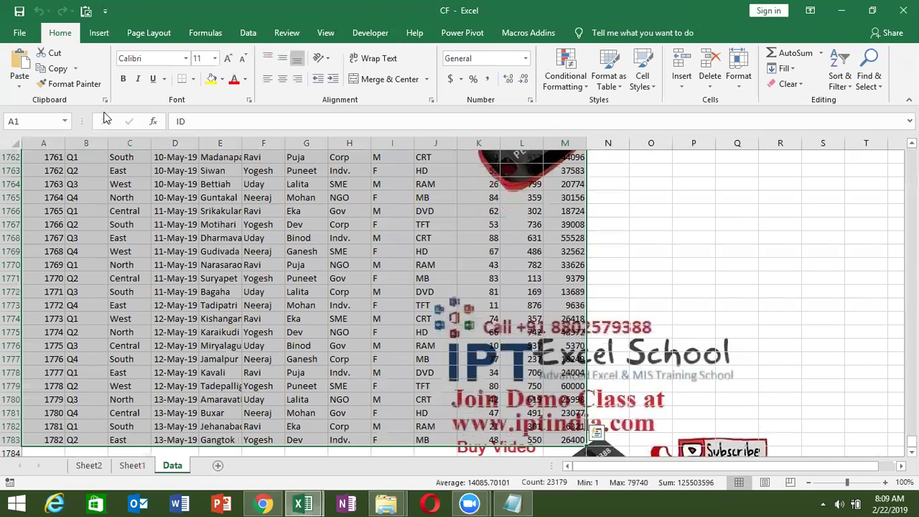
click(565, 72)
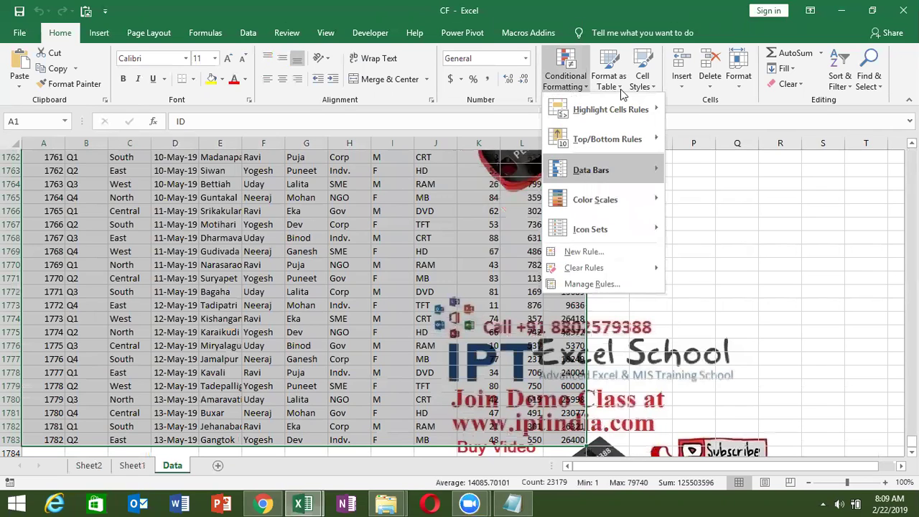
key(Escape)
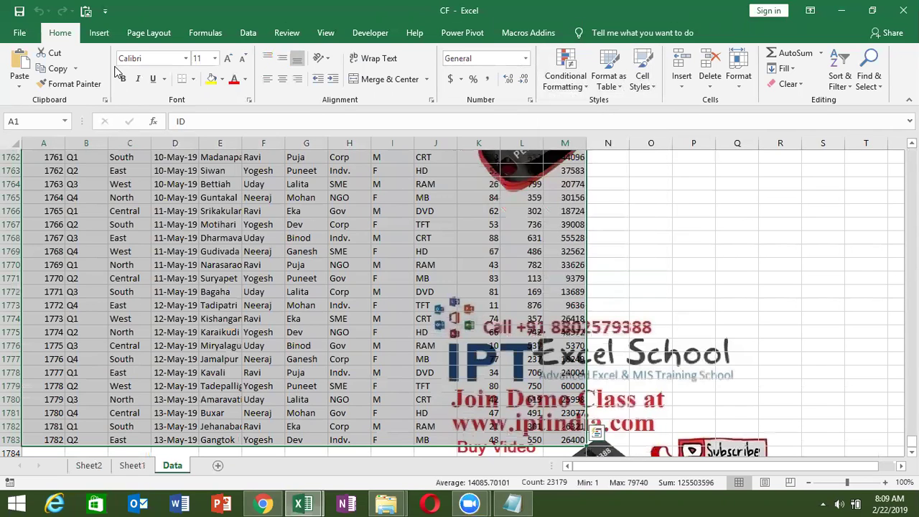
click(99, 33)
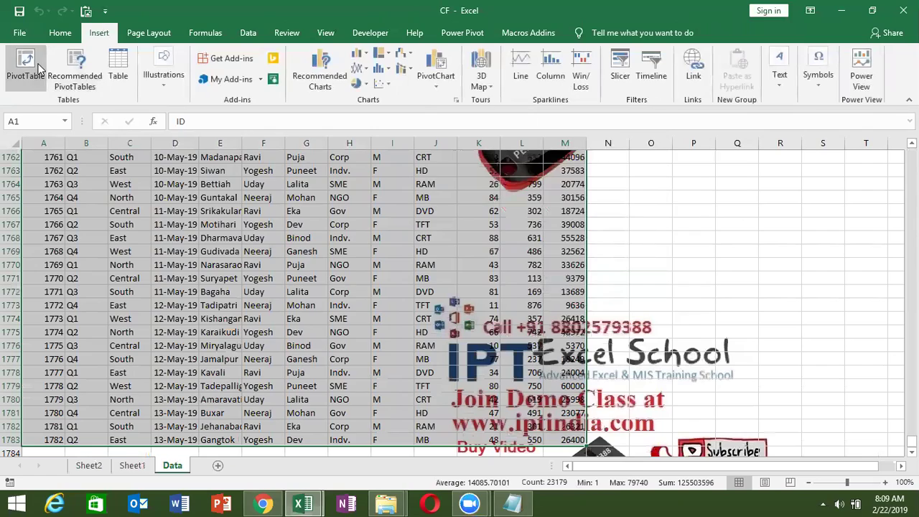
Step: Insert a pivot table from the selected data on a new worksheet
click(25, 68)
click(503, 356)
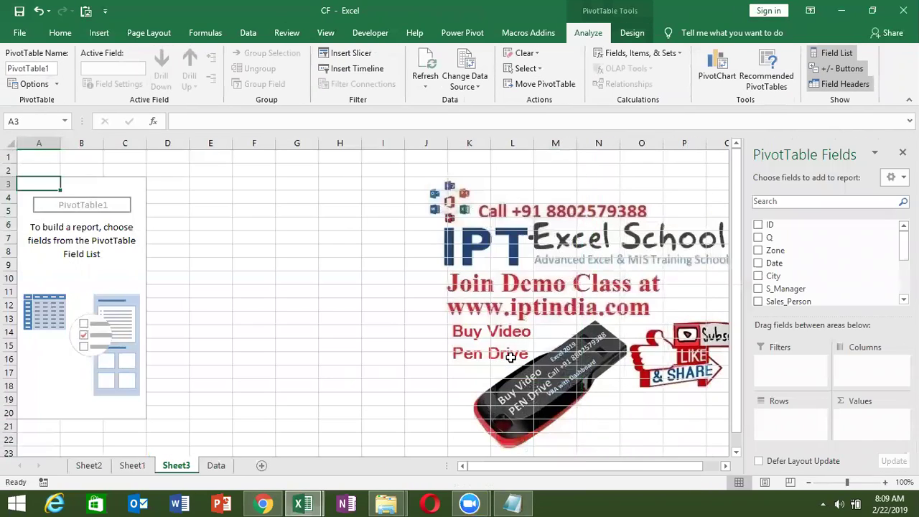
scroll(826, 262, down, 3)
scroll(826, 262, down, 2)
scroll(826, 262, up, 2)
scroll(826, 263, up, 3)
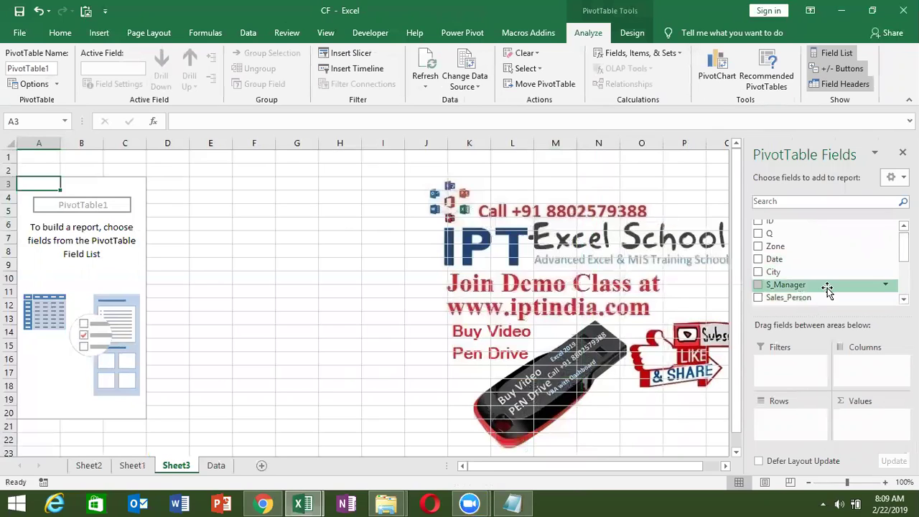
Step: Put Sales_Person in the pivot Rows and Qty in Values as Sum of Qty
drag(829, 299, 797, 424)
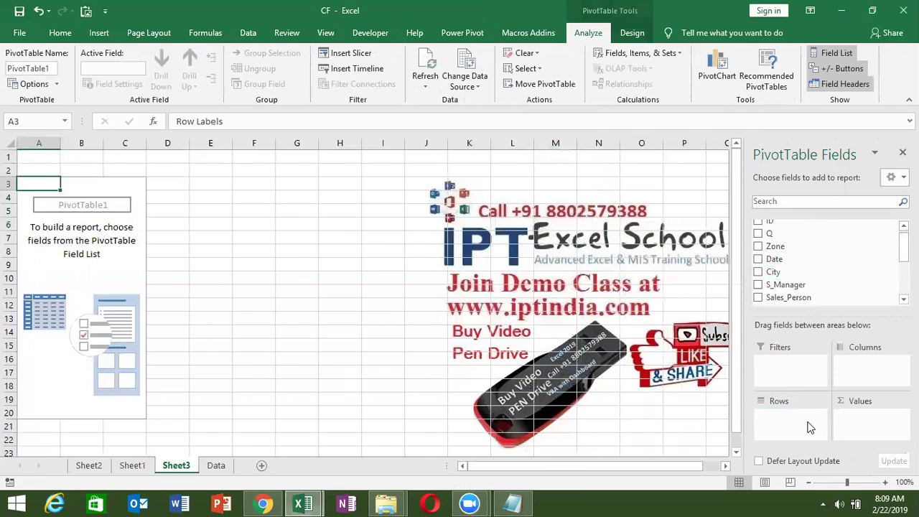
scroll(826, 273, down, 1)
scroll(826, 273, down, 2)
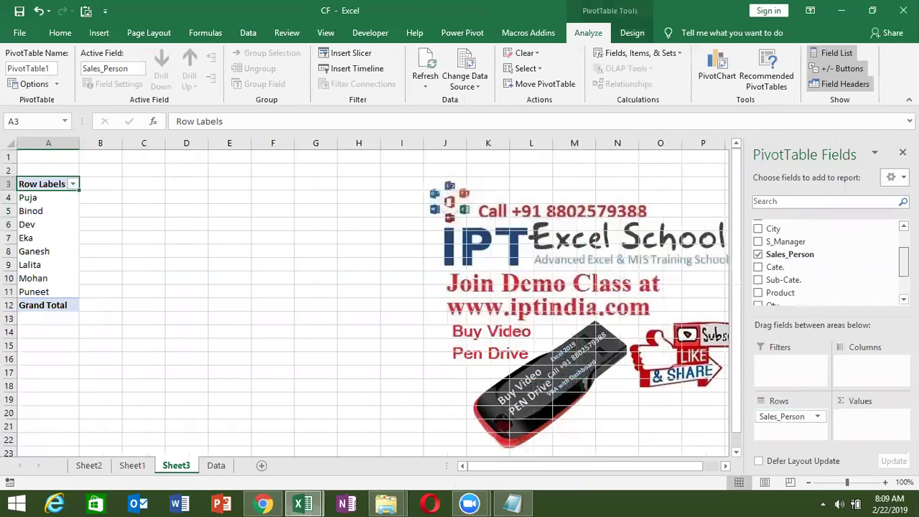
drag(787, 302, 863, 419)
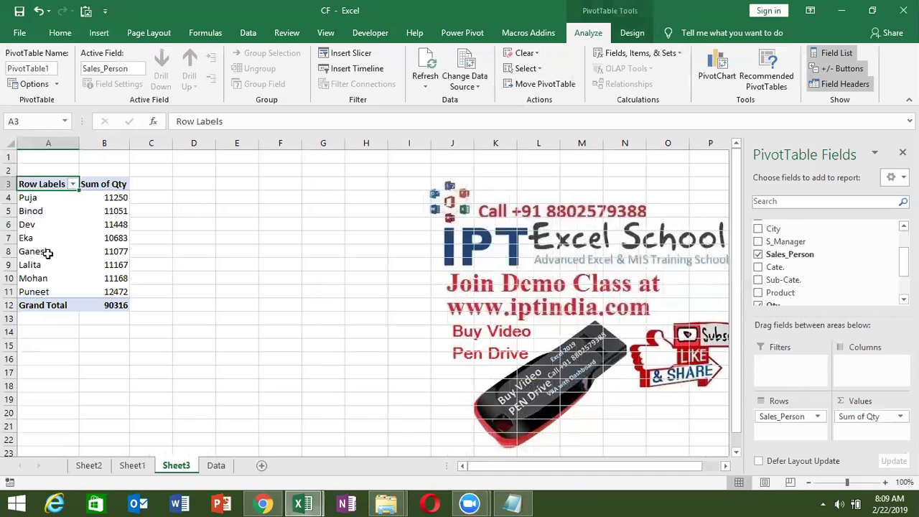
click(216, 465)
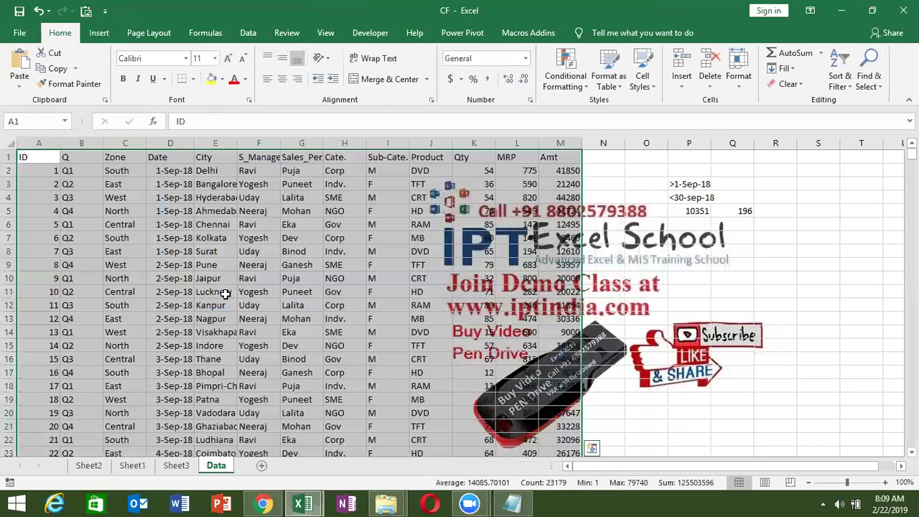
click(225, 294)
click(251, 296)
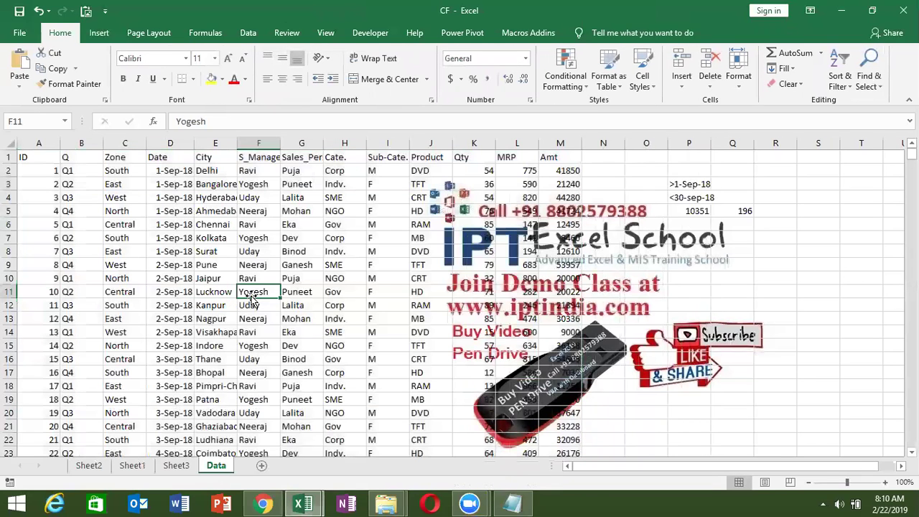
click(298, 293)
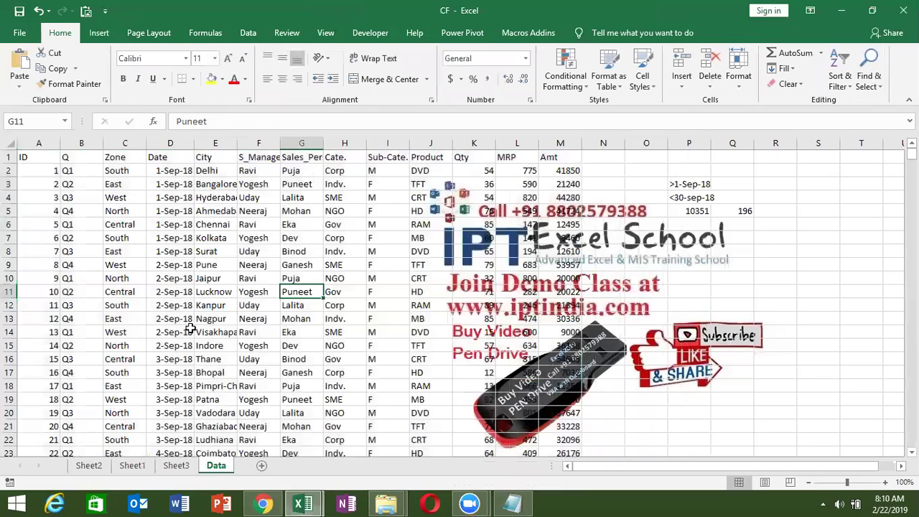
double_click(312, 278)
text(Singh)
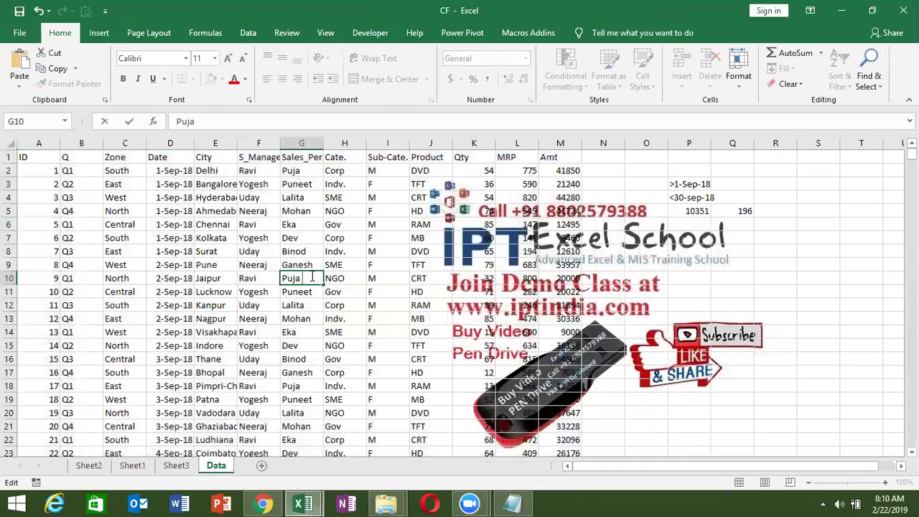
key(Return)
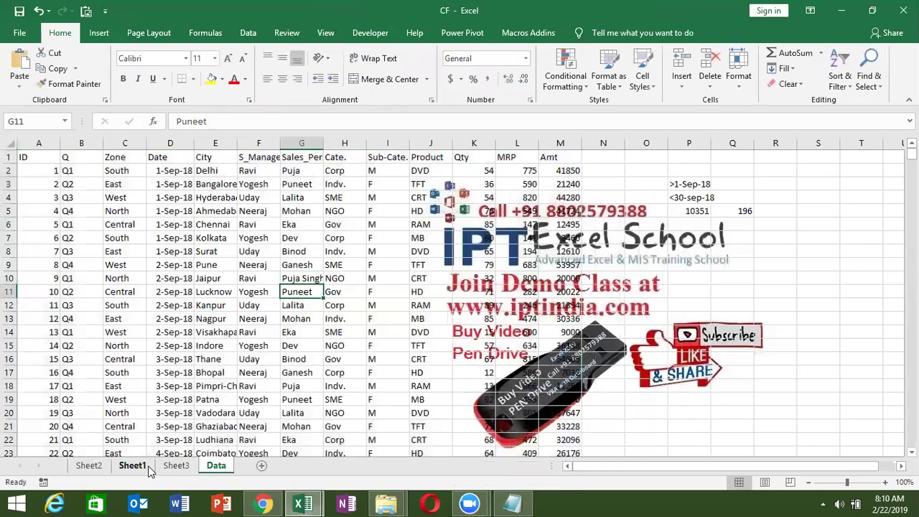
click(173, 468)
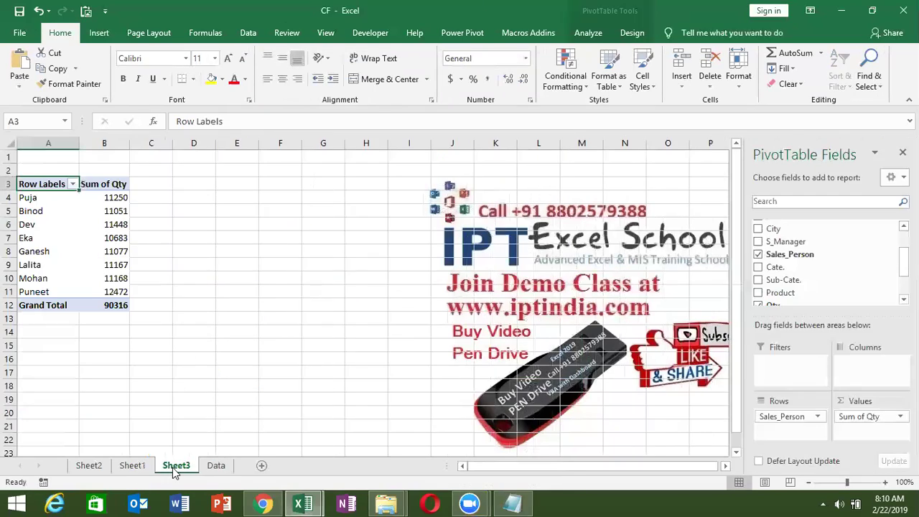
right_click(50, 221)
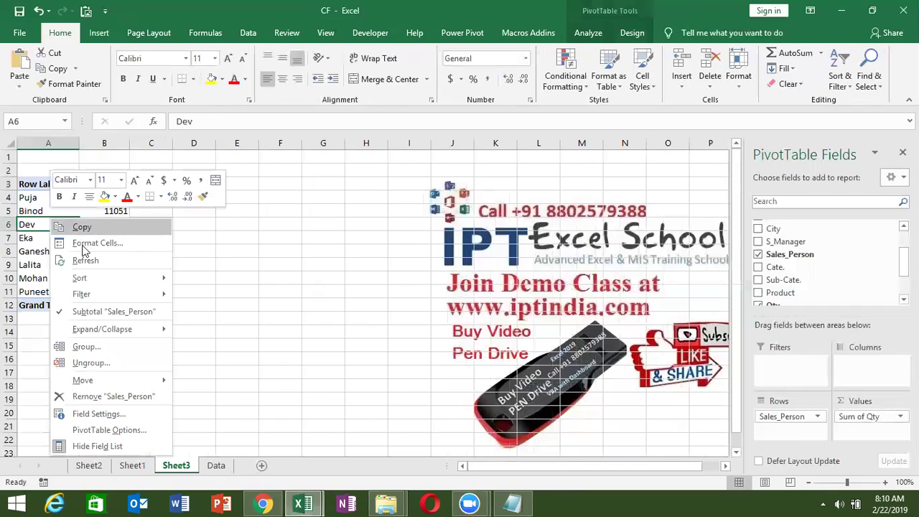
click(93, 262)
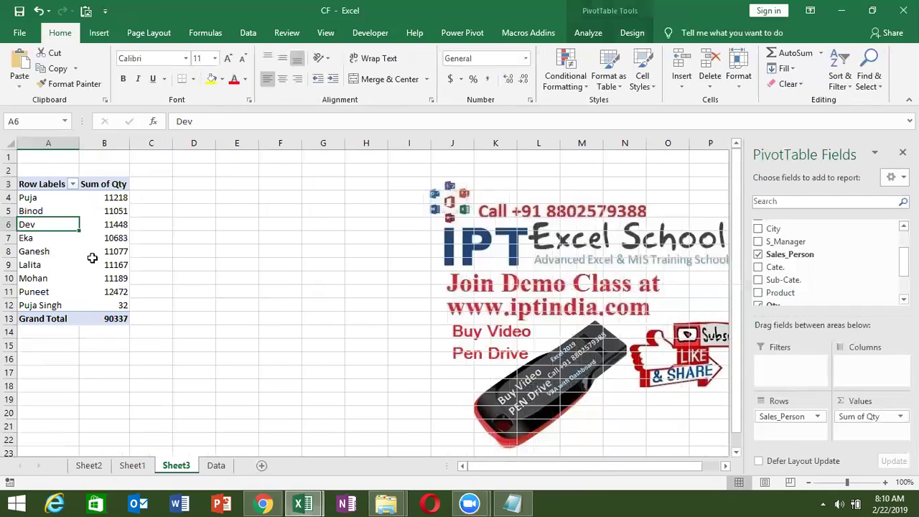
click(56, 305)
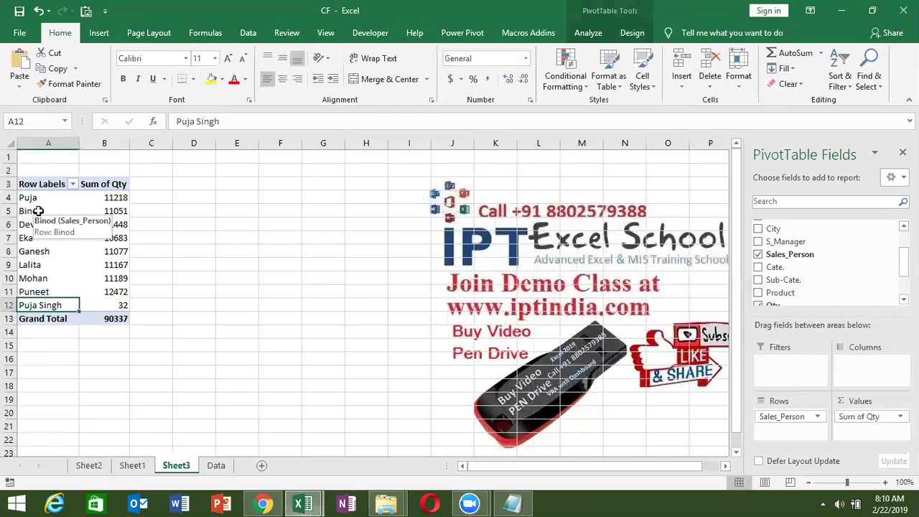
click(39, 197)
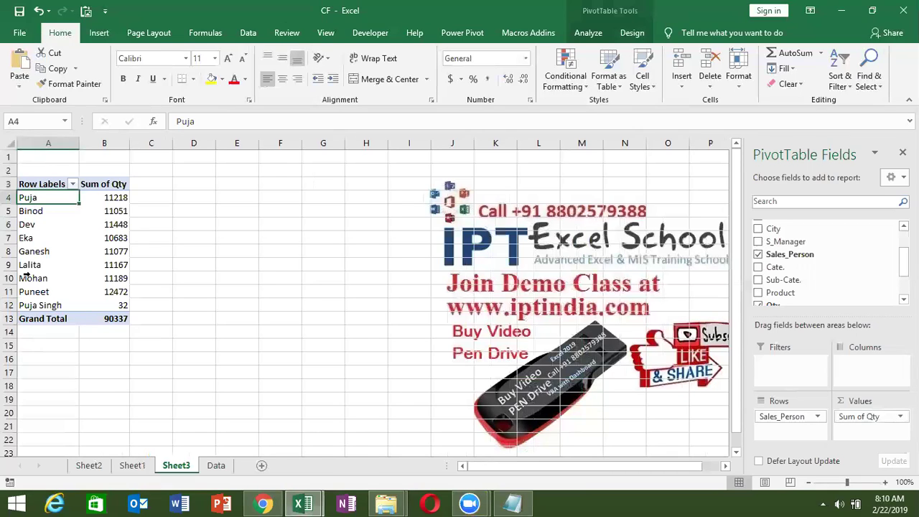
ctrl+click(46, 307)
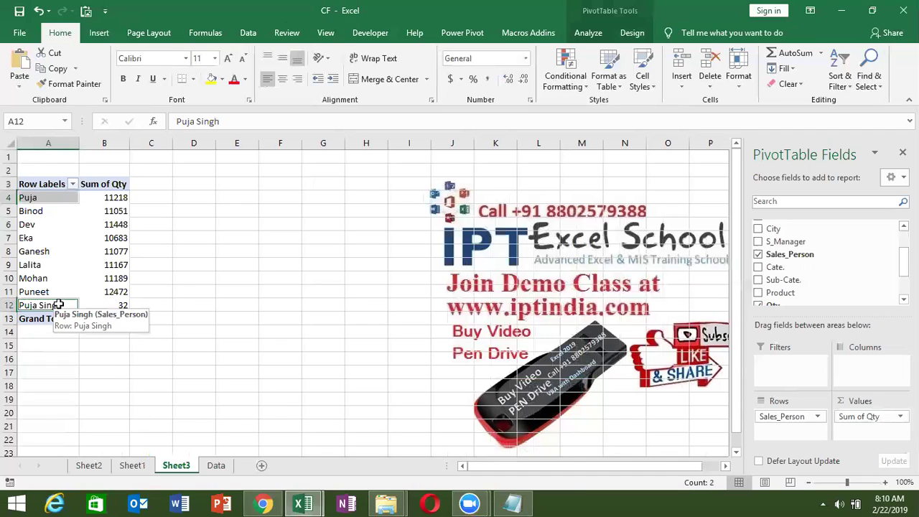
right_click(60, 197)
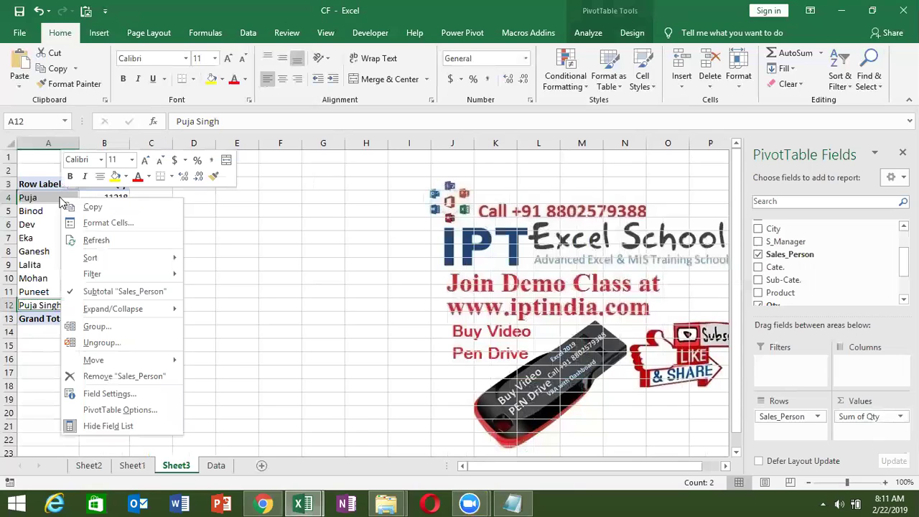
mouse_move(112, 309)
click(135, 332)
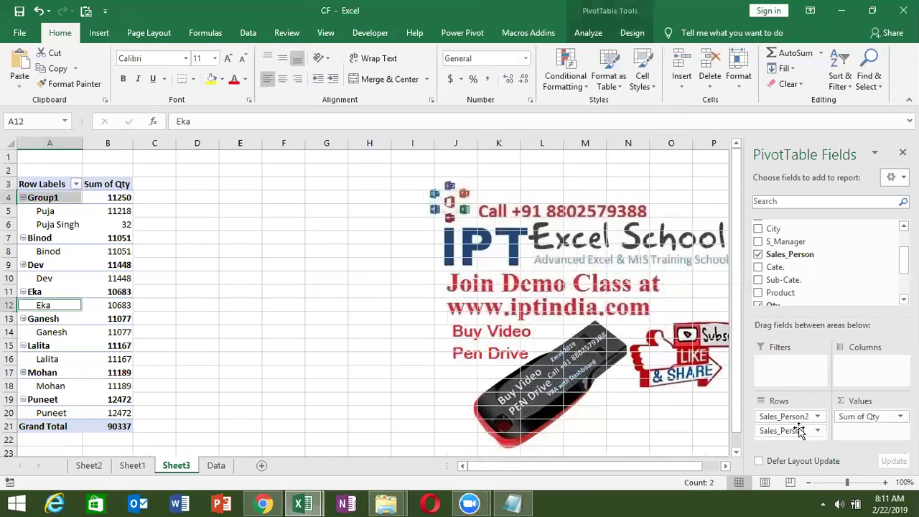
click(797, 431)
drag(799, 435, 816, 286)
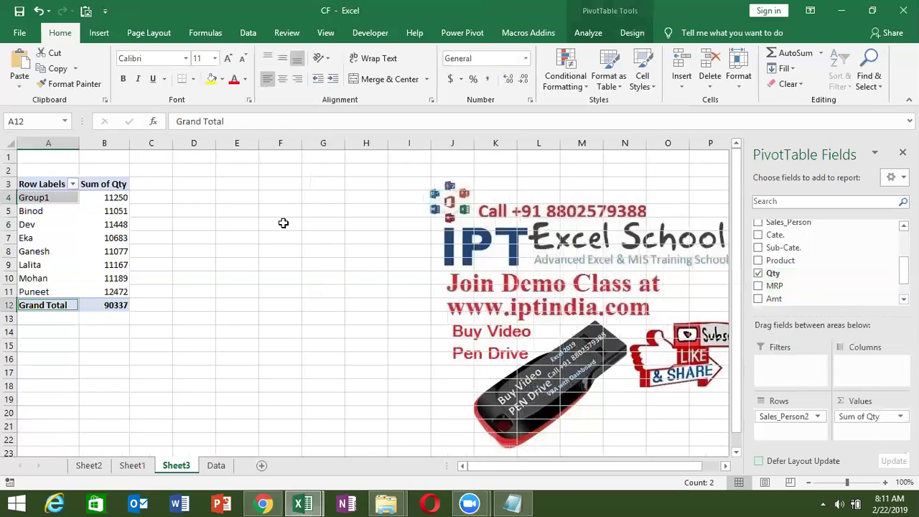
click(118, 225)
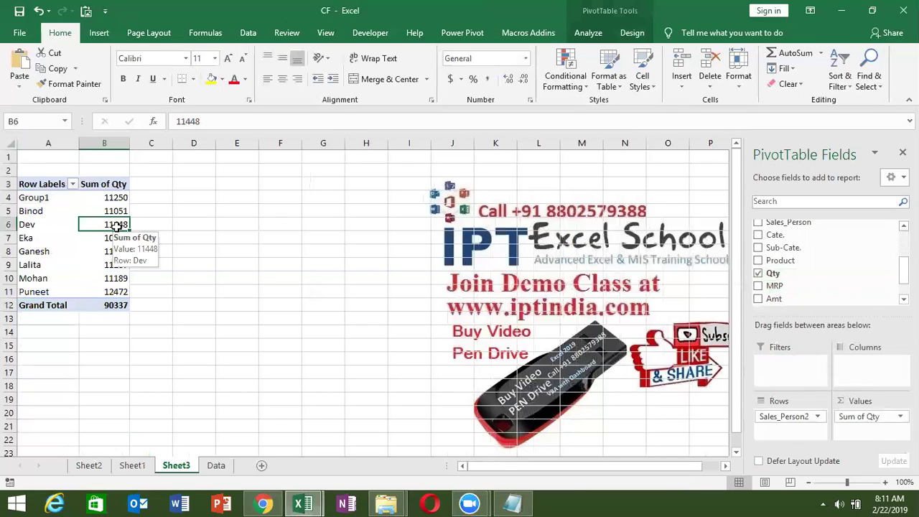
click(53, 199)
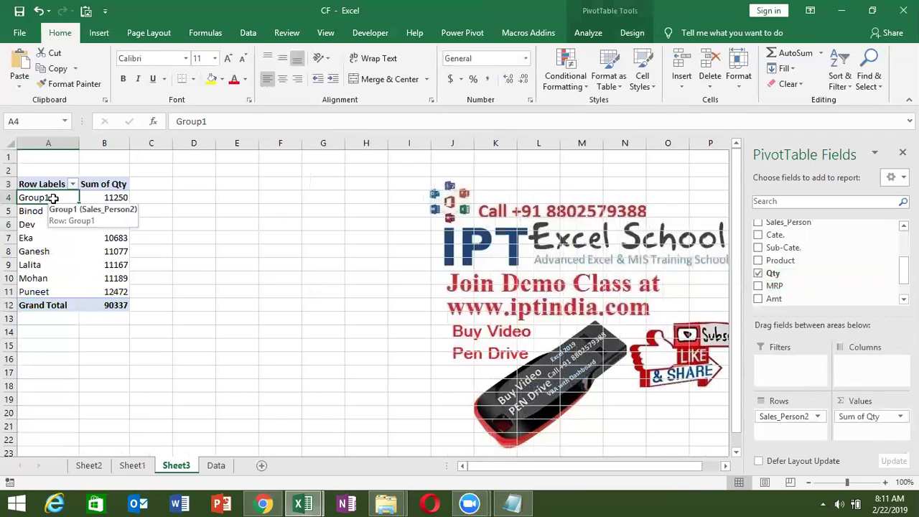
text(Puja Singh)
key(Return)
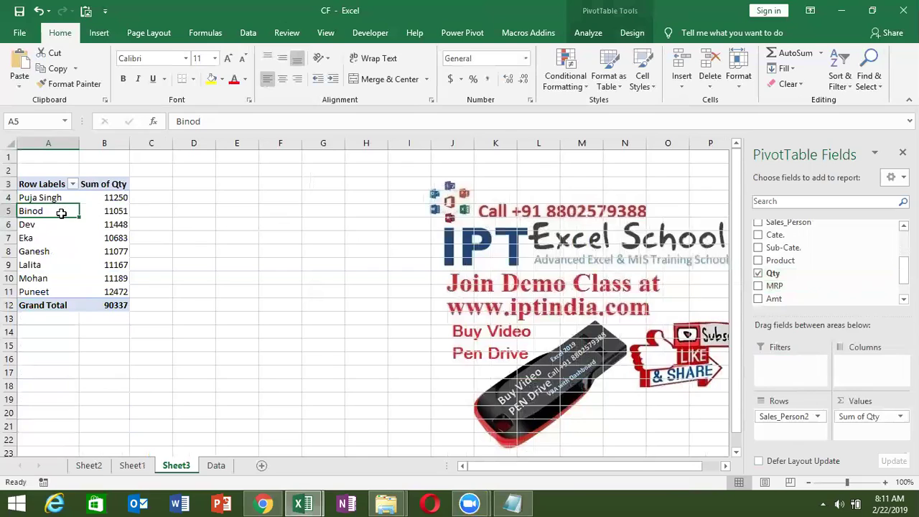
click(52, 200)
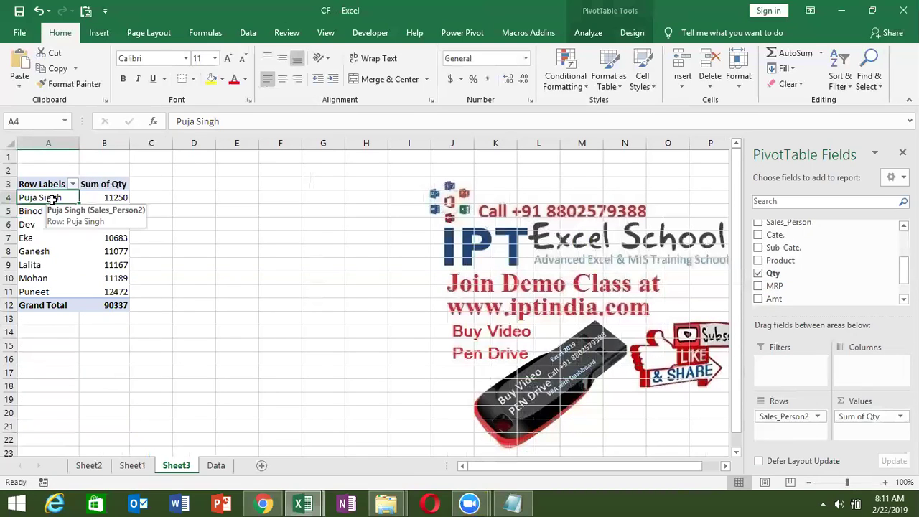
key(ctrl+z)
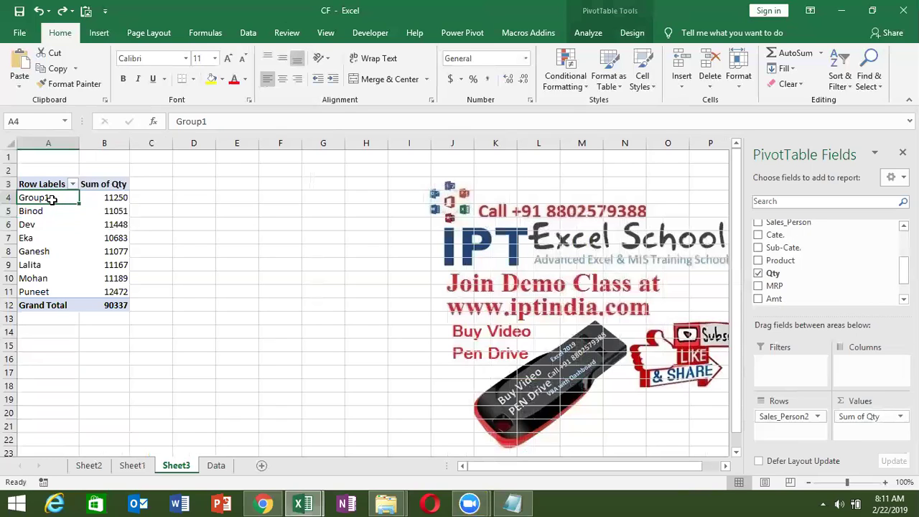
key(ctrl+z)
key(ctrl+z)
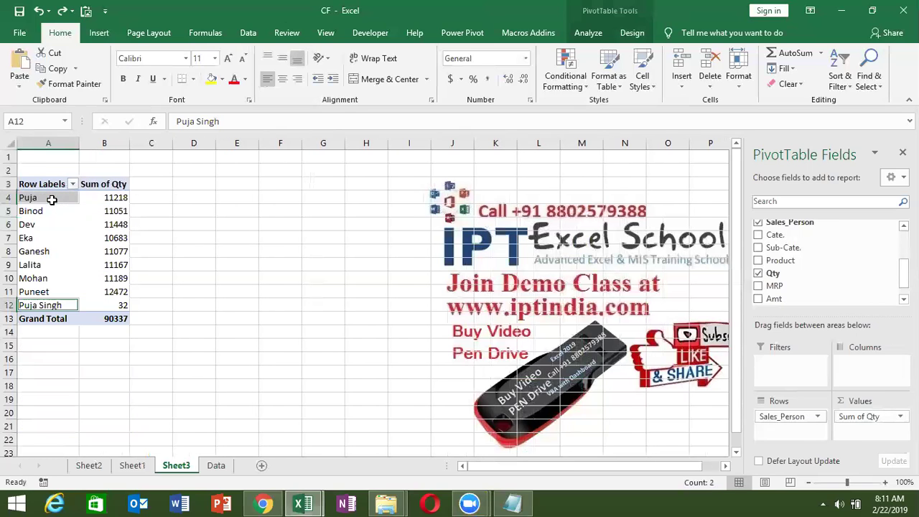
click(47, 254)
click(43, 199)
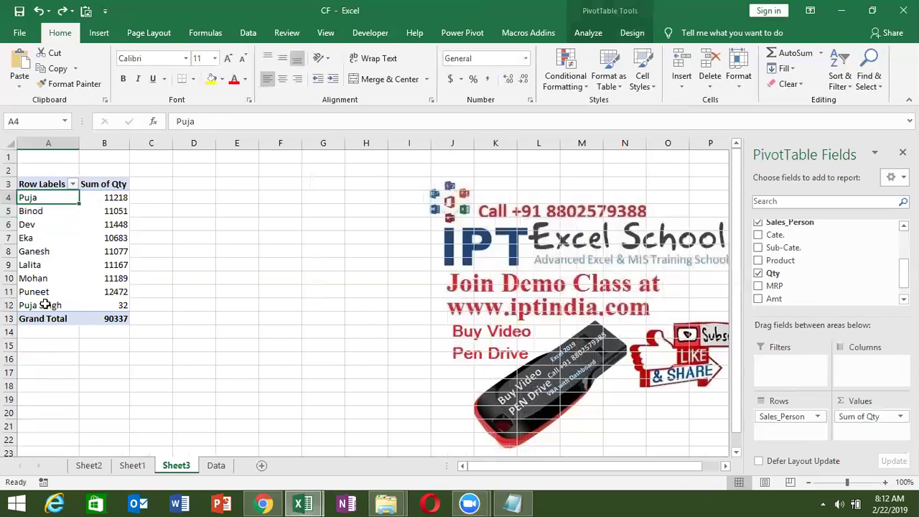
drag(45, 200, 43, 264)
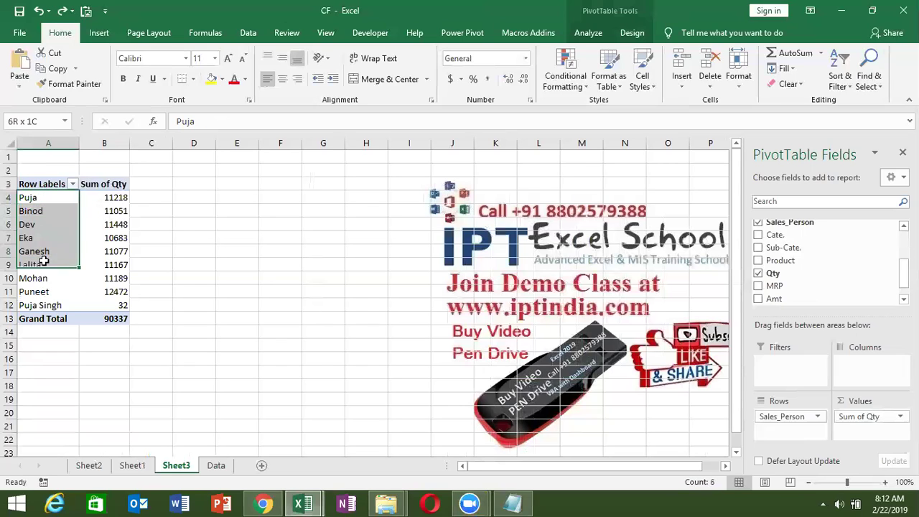
click(41, 203)
click(43, 304)
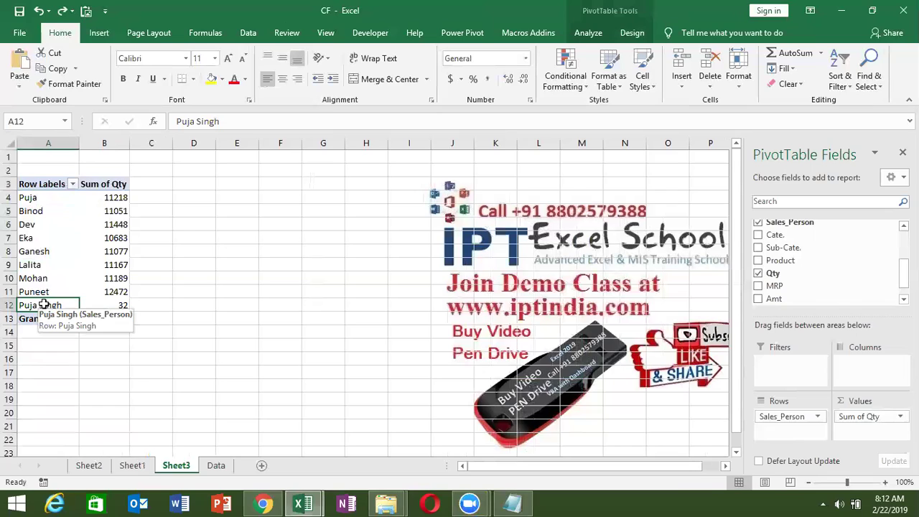
ctrl+click(47, 199)
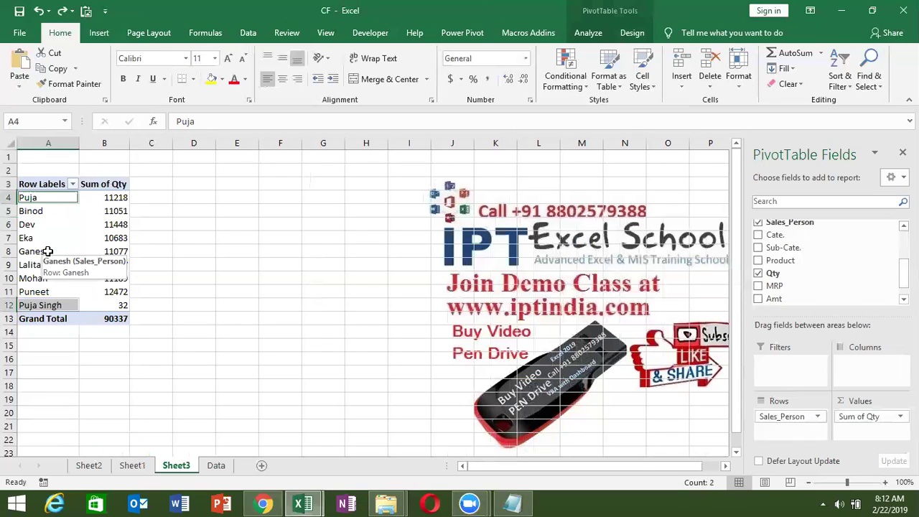
click(46, 251)
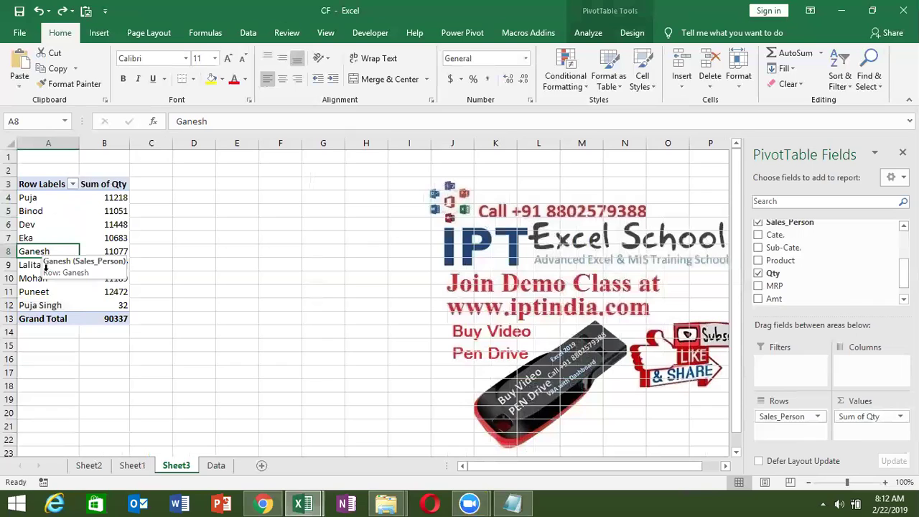
shift+click(43, 306)
click(45, 307)
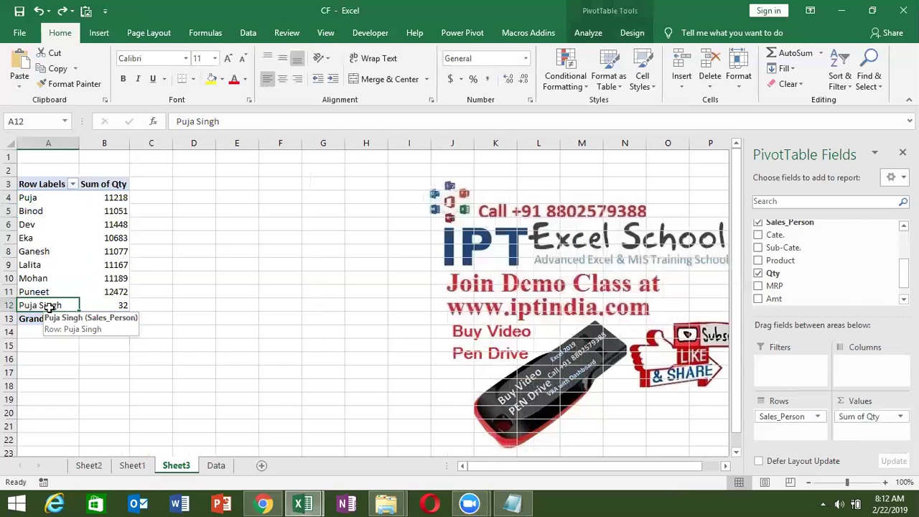
right_click(49, 307)
mouse_move(108, 233)
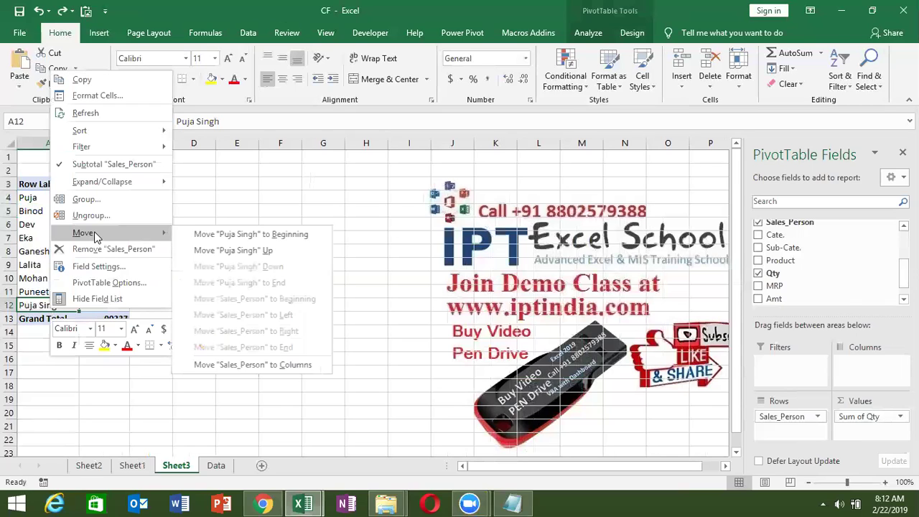
click(203, 241)
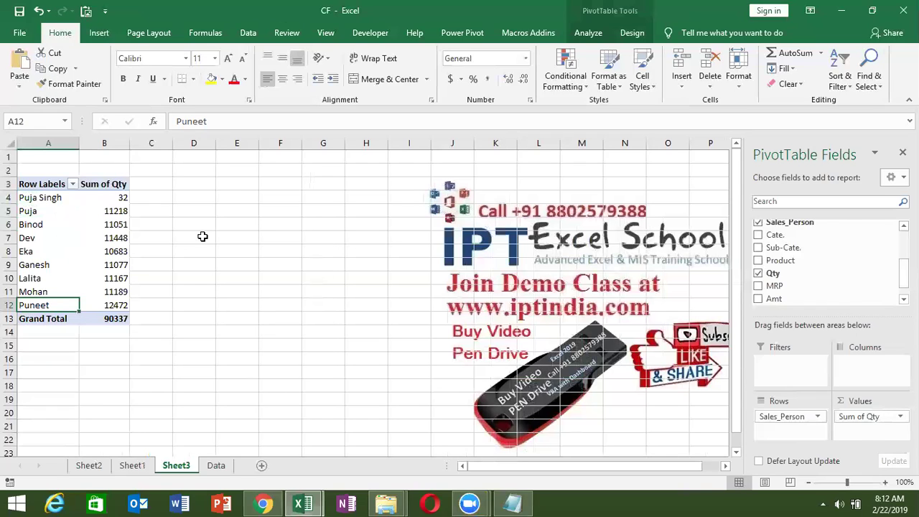
click(57, 198)
key(shift+Down)
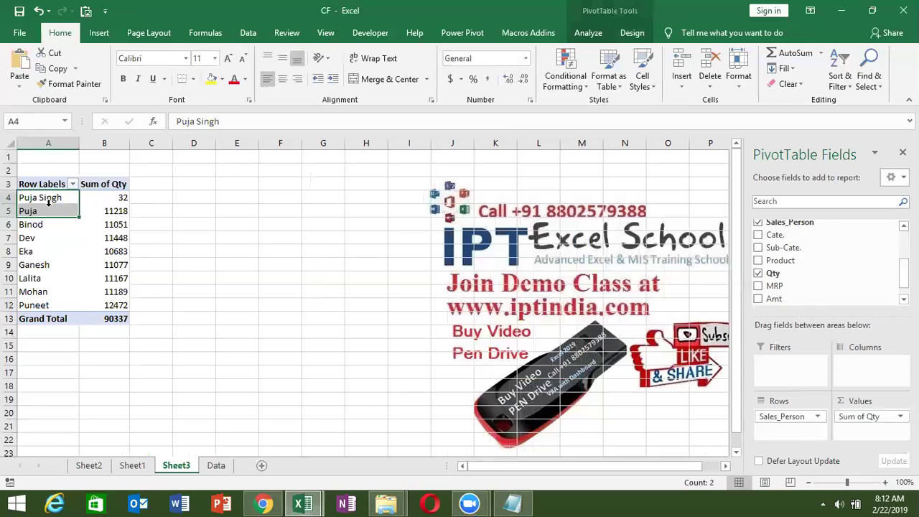
right_click(48, 203)
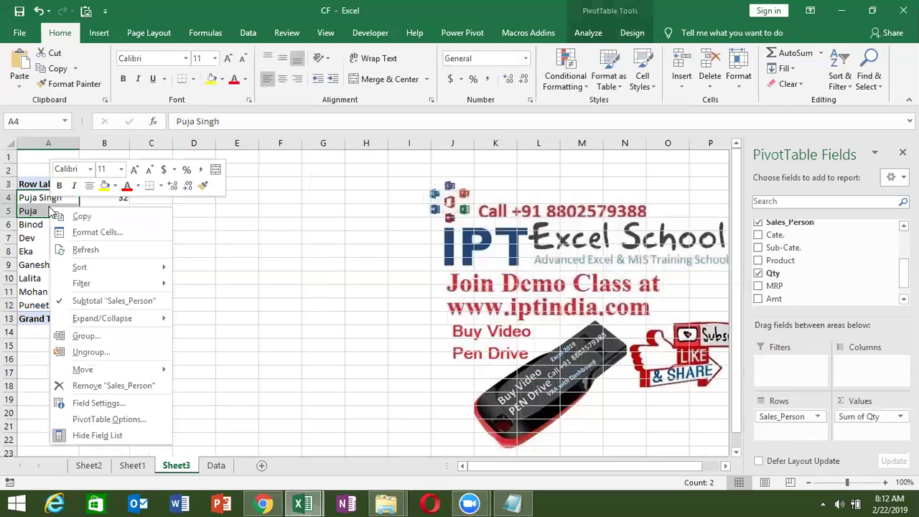
click(104, 343)
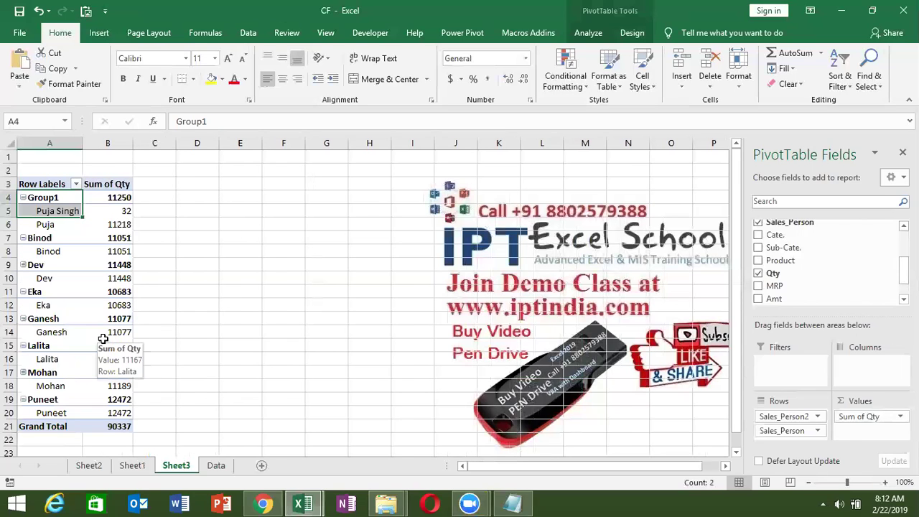
click(44, 196)
click(46, 212)
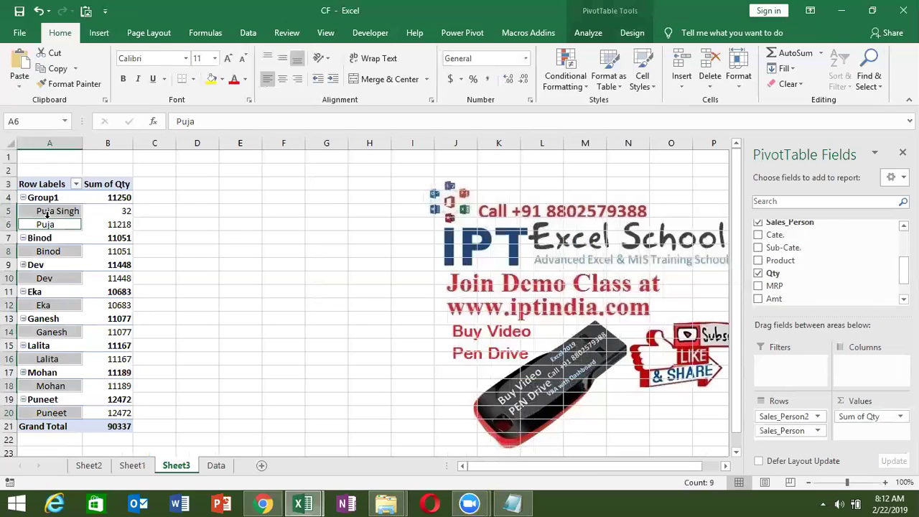
key(ctrl+Up)
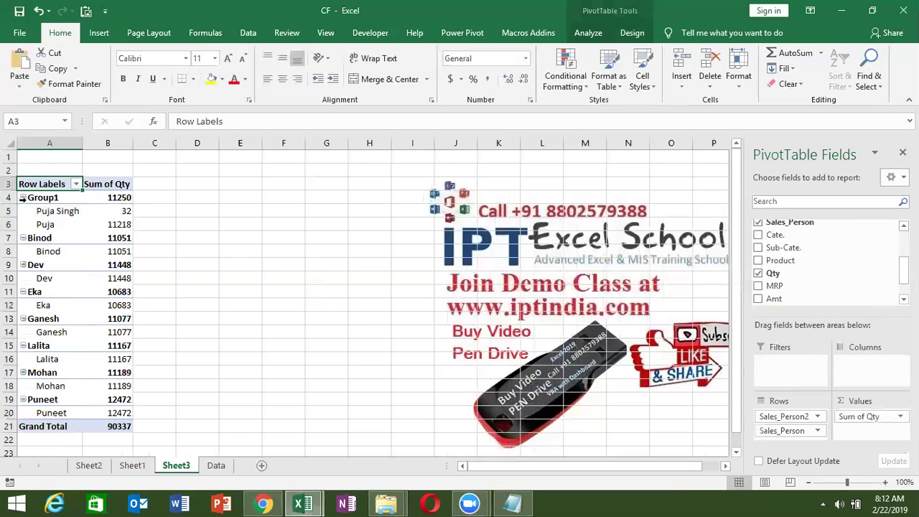
Step: Collapse the pivot's sales person groups to single rows
click(589, 33)
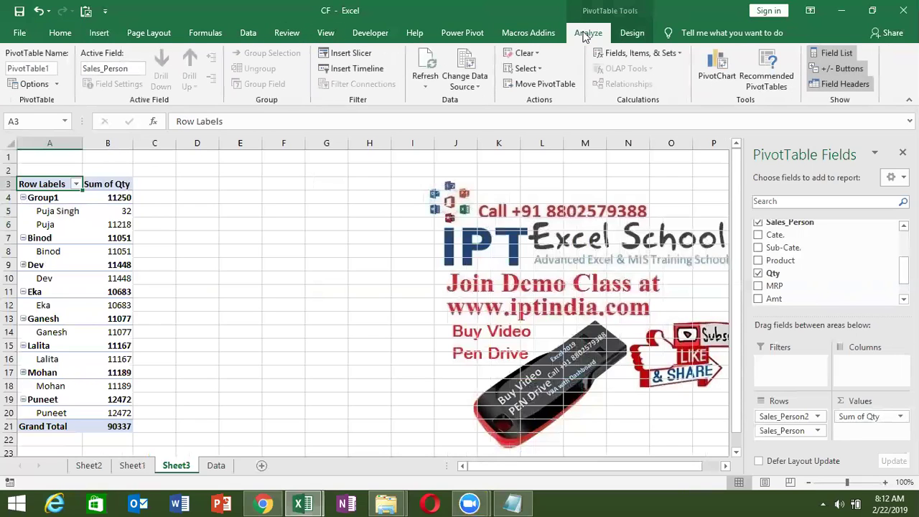
click(79, 253)
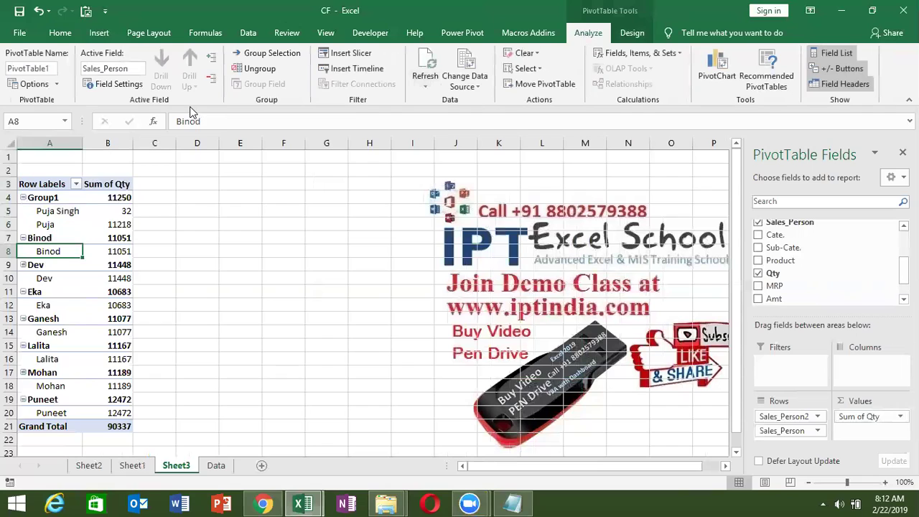
click(214, 81)
click(41, 198)
text(Puja Singh)
click(52, 213)
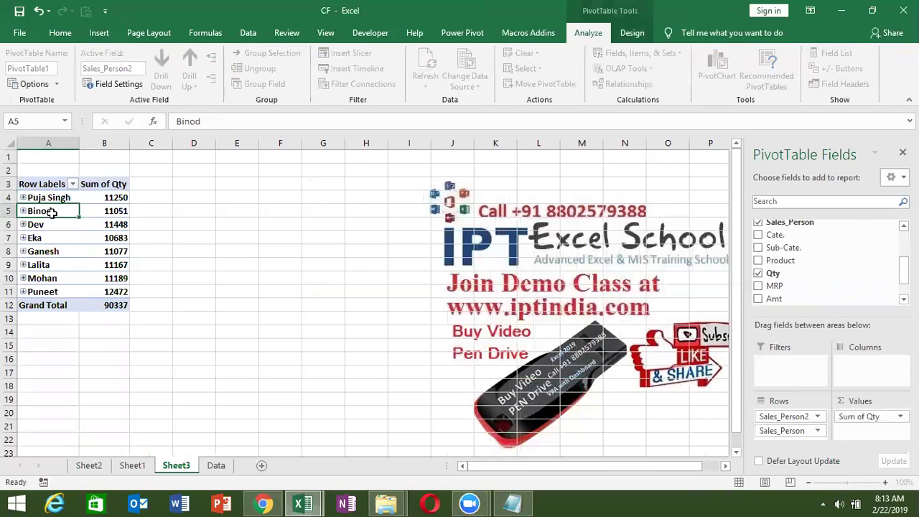
click(23, 199)
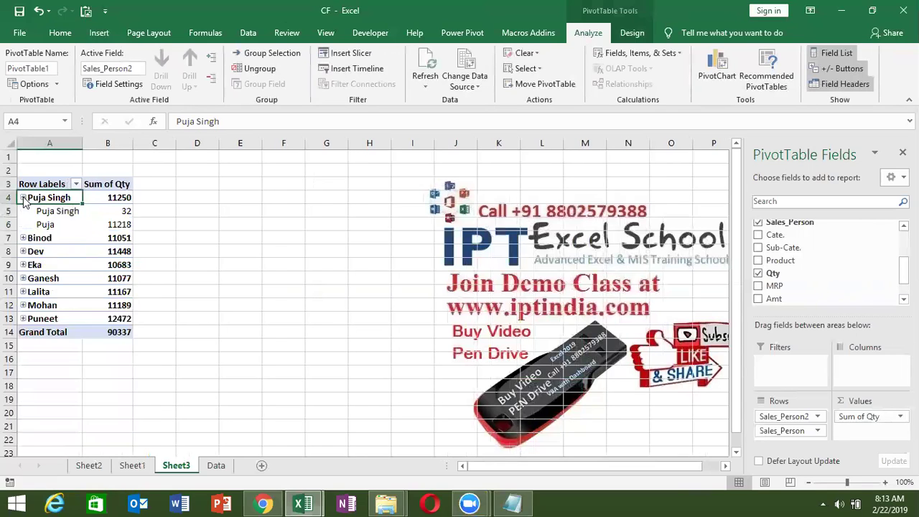
click(23, 198)
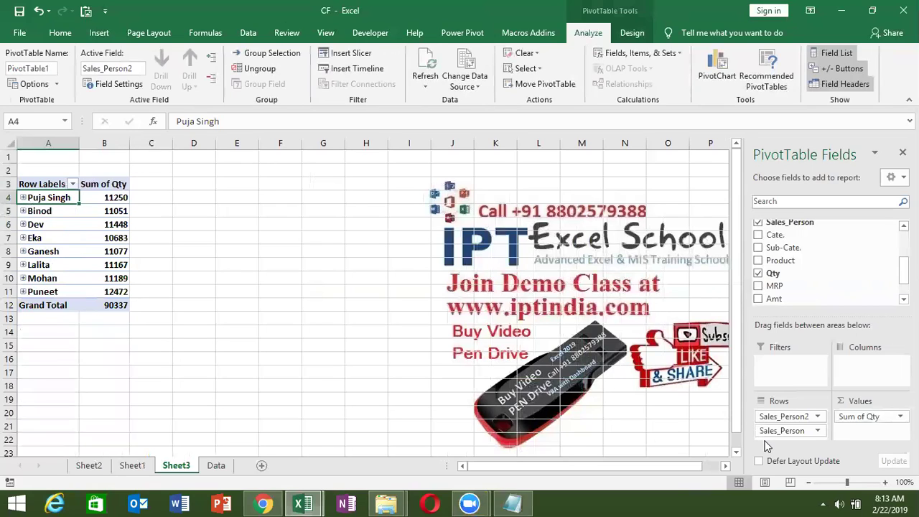
drag(782, 431, 794, 301)
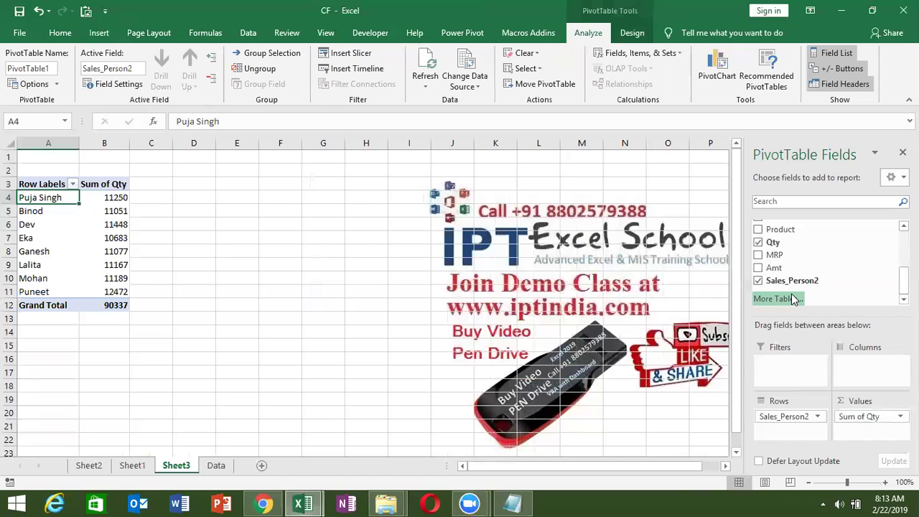
click(216, 466)
click(461, 174)
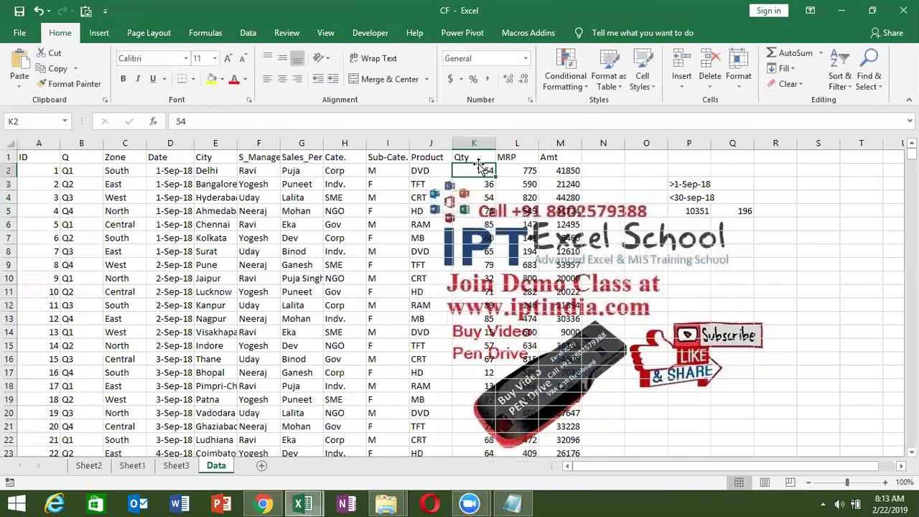
key(Down)
key(Down)
key(Down)
key(Down)
key(Down)
key(Down)
key(Down)
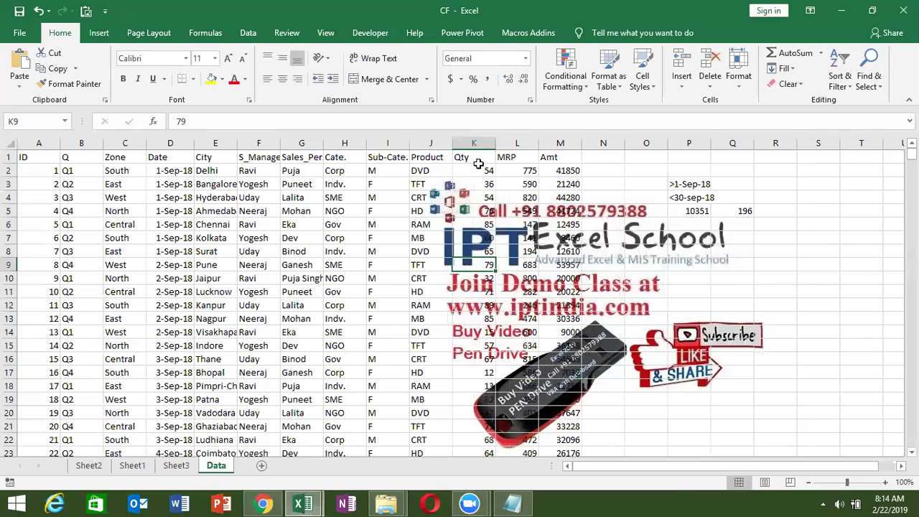
click(30, 158)
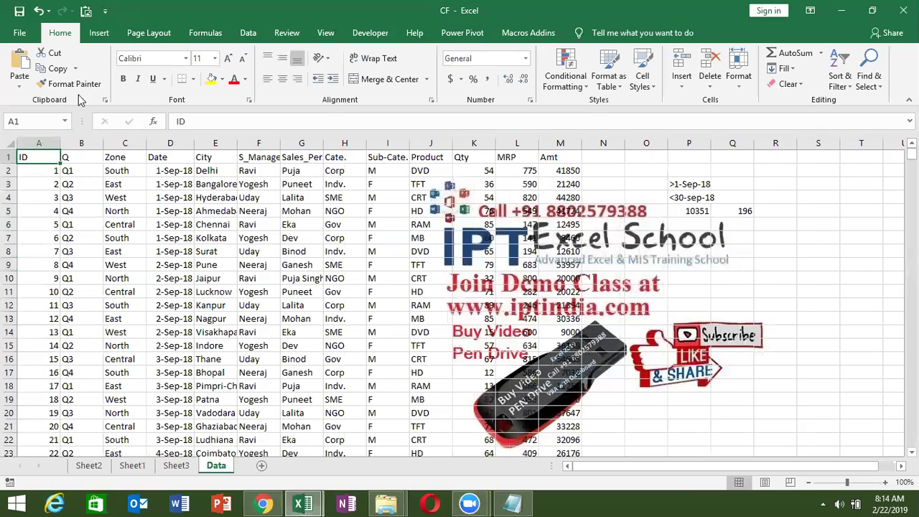
Step: Insert a new pivot table from the Data table on a new Sheet4
click(101, 37)
click(36, 68)
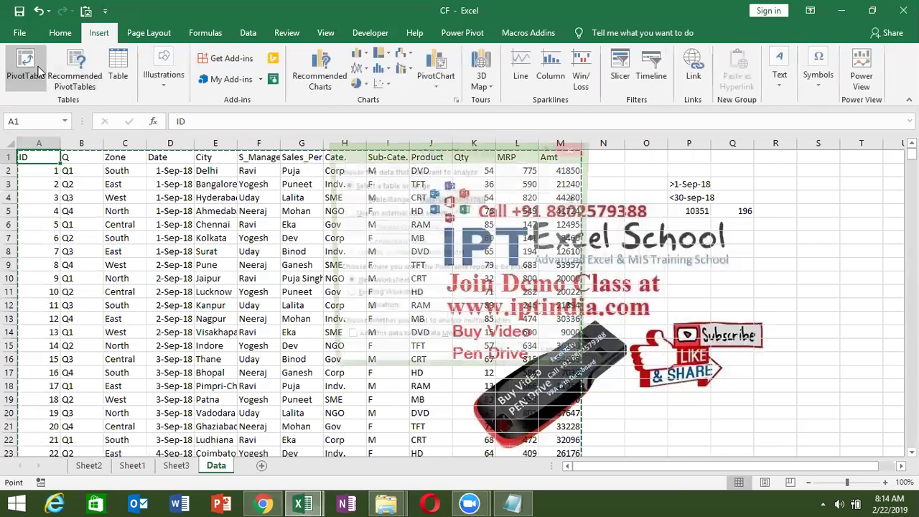
click(491, 362)
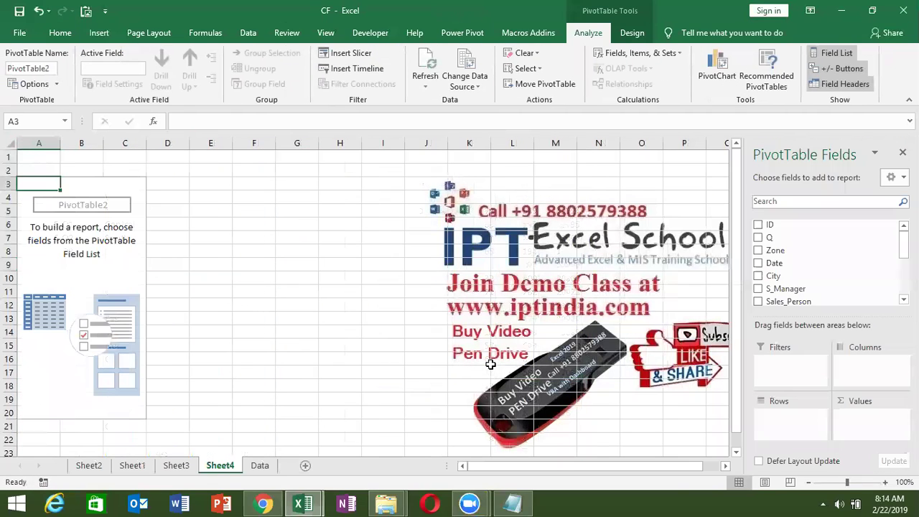
scroll(826, 262, down, 3)
Step: Add Qty to the pivot as both Sum of Qty values and row labels
drag(816, 263, 869, 431)
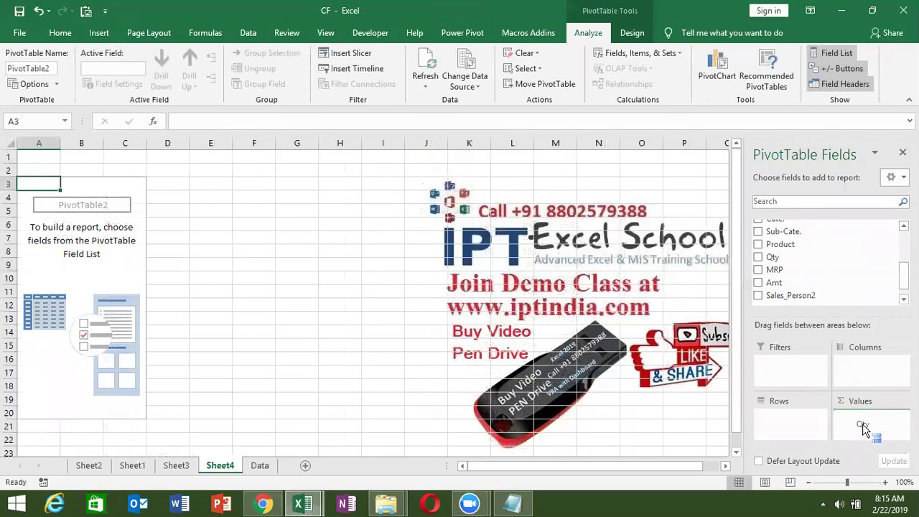
drag(783, 257, 800, 427)
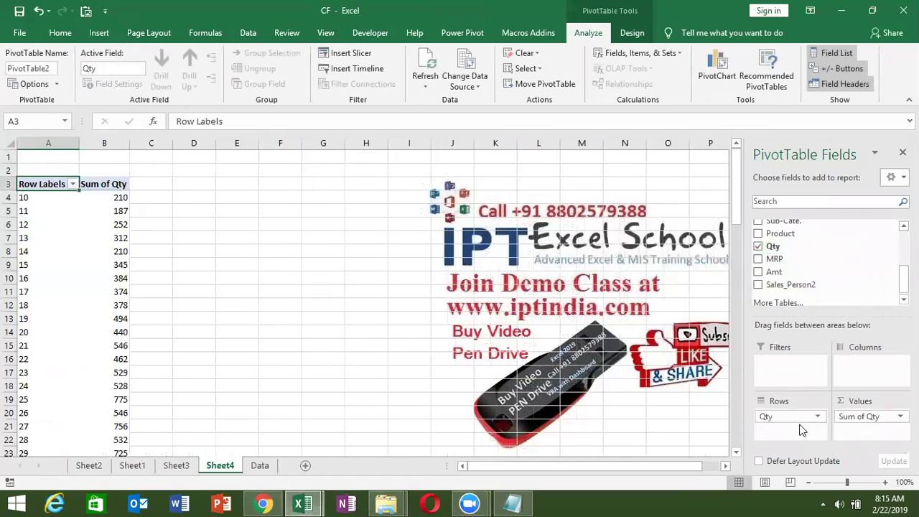
click(29, 211)
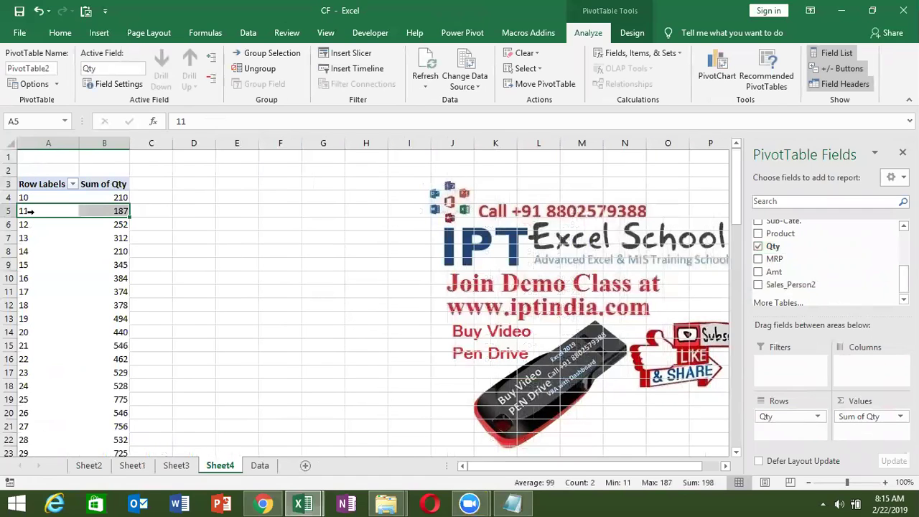
click(36, 222)
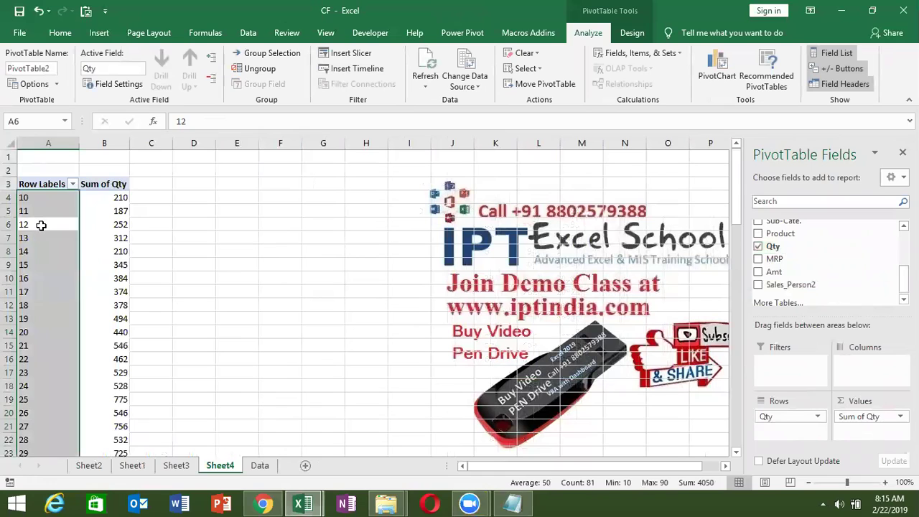
double_click(41, 224)
key(Escape)
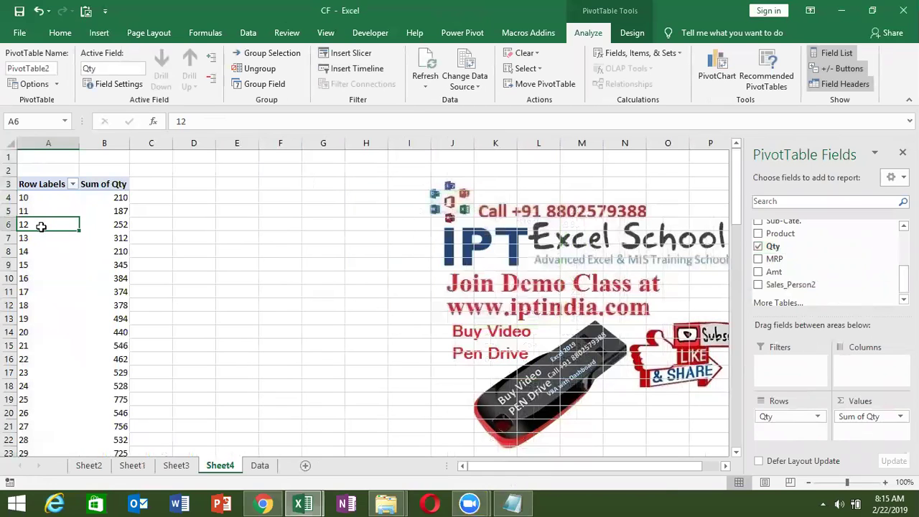
Step: Group the Qty row labels into bands of 10, ending at 100
right_click(41, 227)
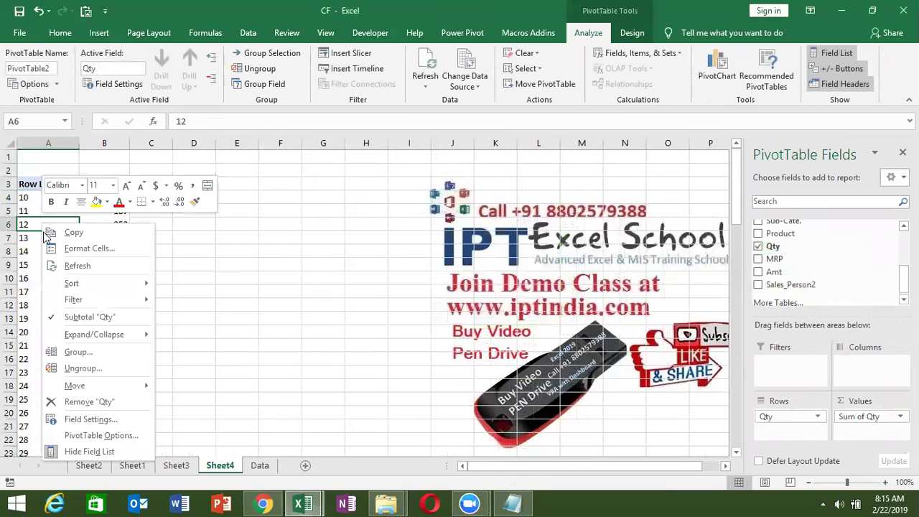
mouse_move(74, 300)
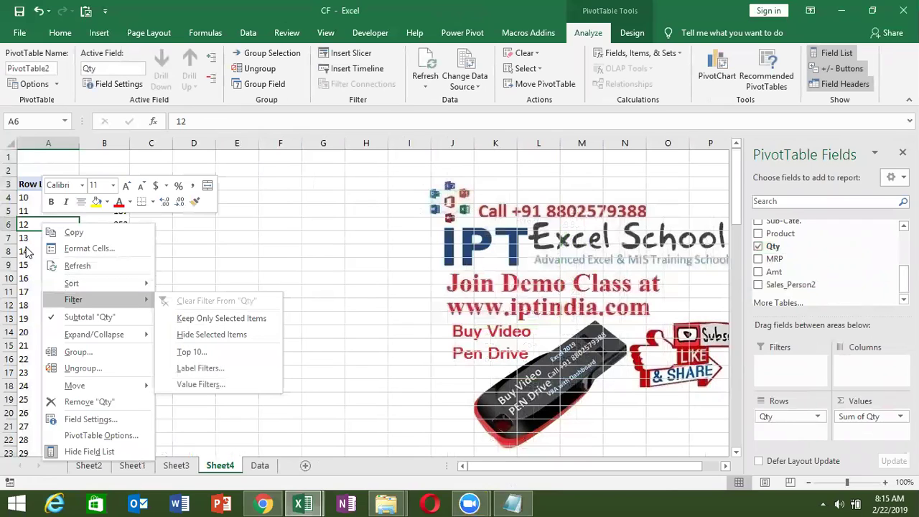
click(88, 352)
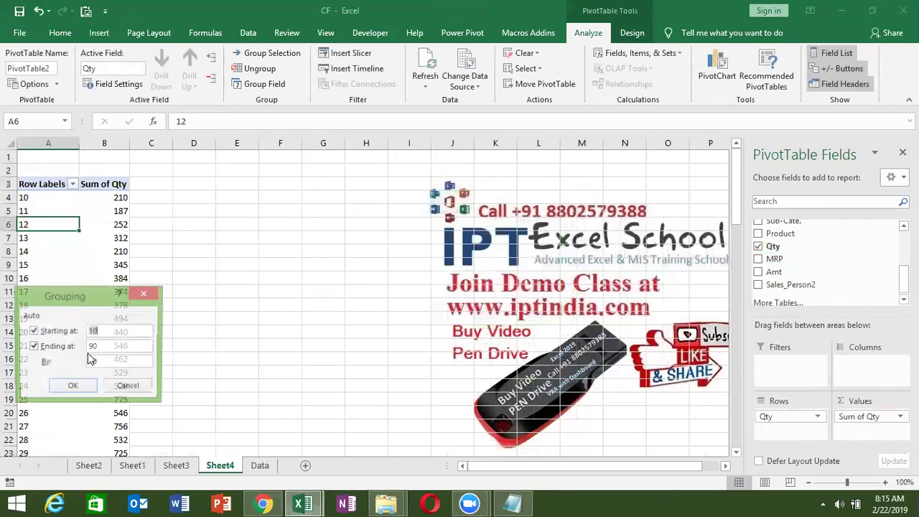
drag(89, 300, 298, 235)
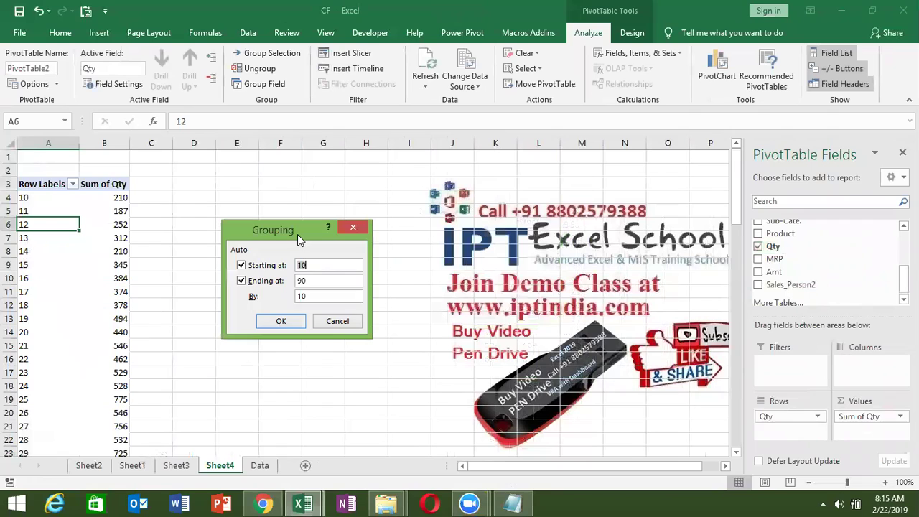
click(305, 265)
double_click(311, 264)
text(0)
double_click(309, 280)
text(100)
click(284, 324)
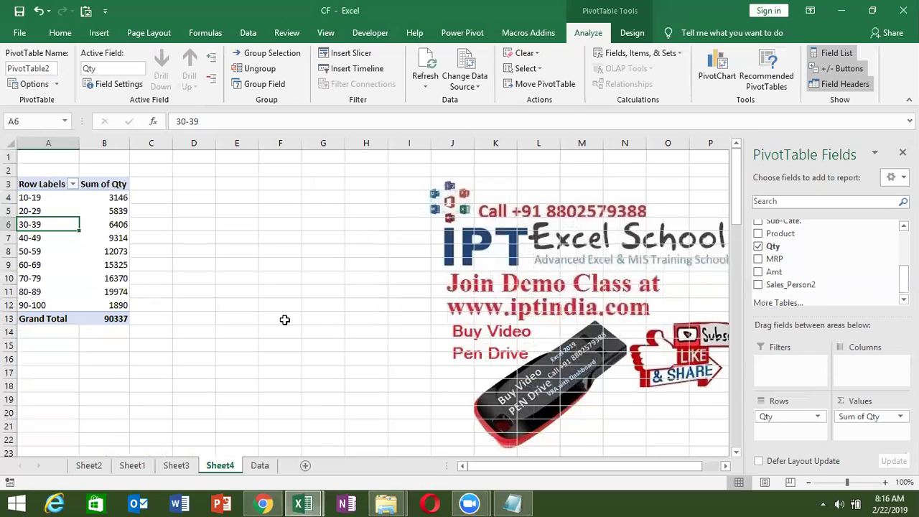
Step: Check the Sum of Qty for each band, from 10-19 through 90-100
click(45, 201)
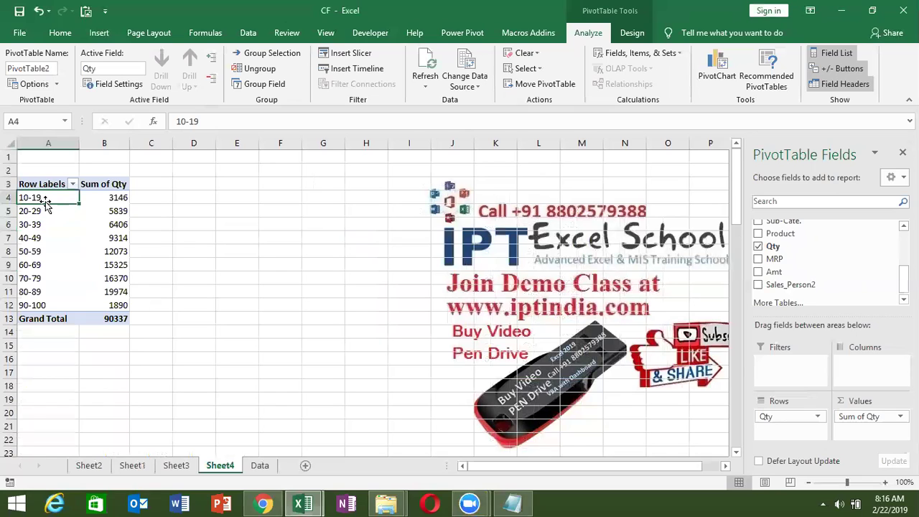
click(46, 209)
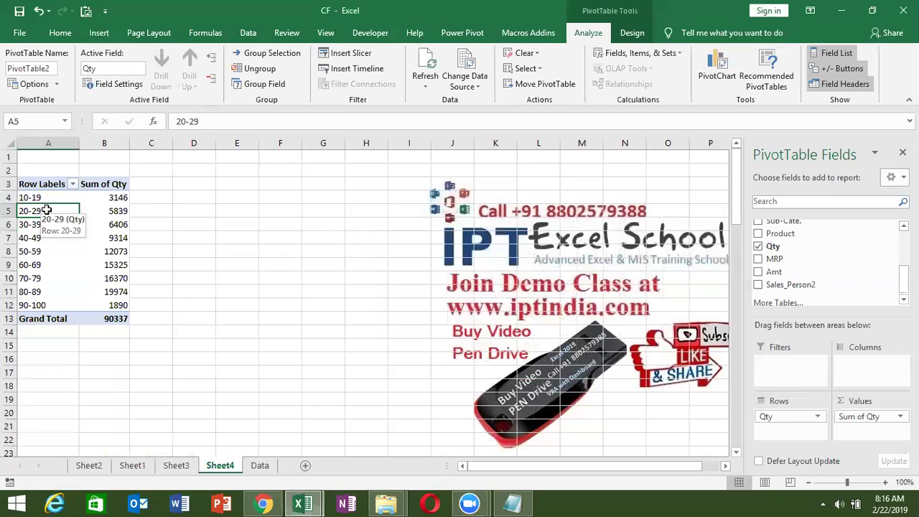
click(35, 293)
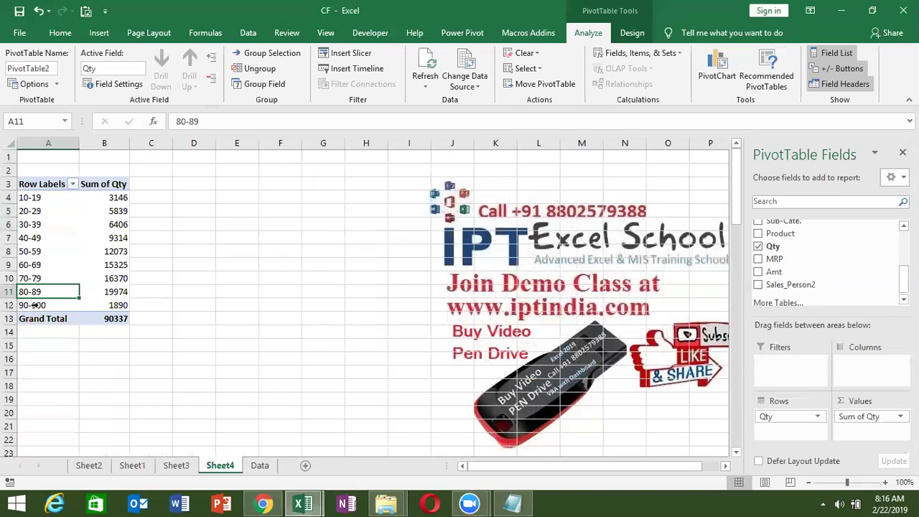
click(34, 305)
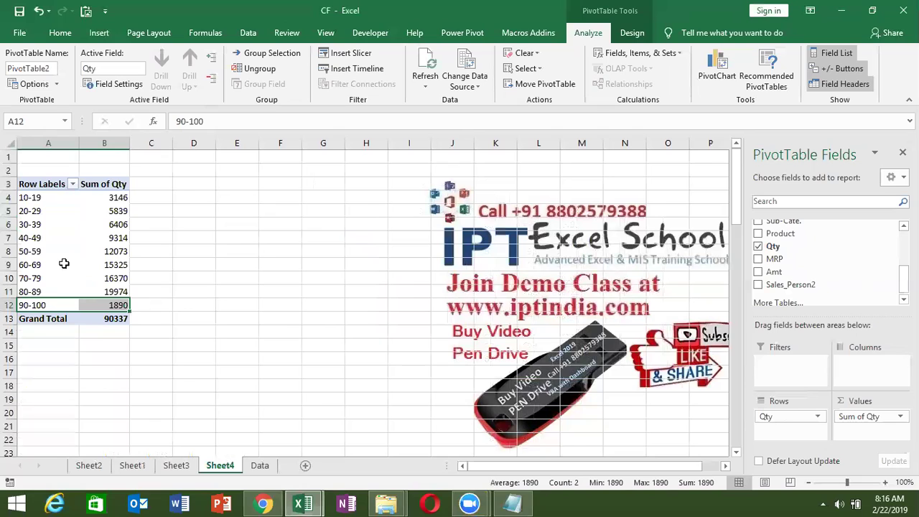
drag(61, 238, 59, 285)
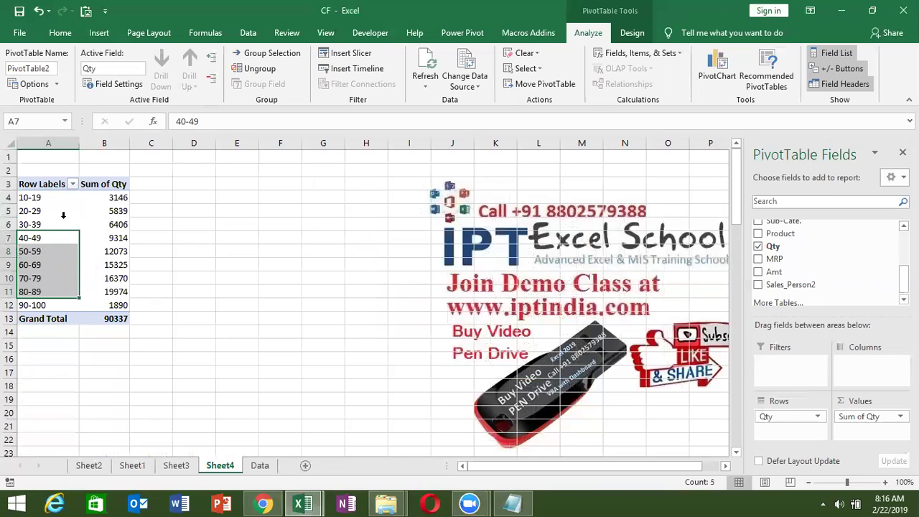
click(98, 211)
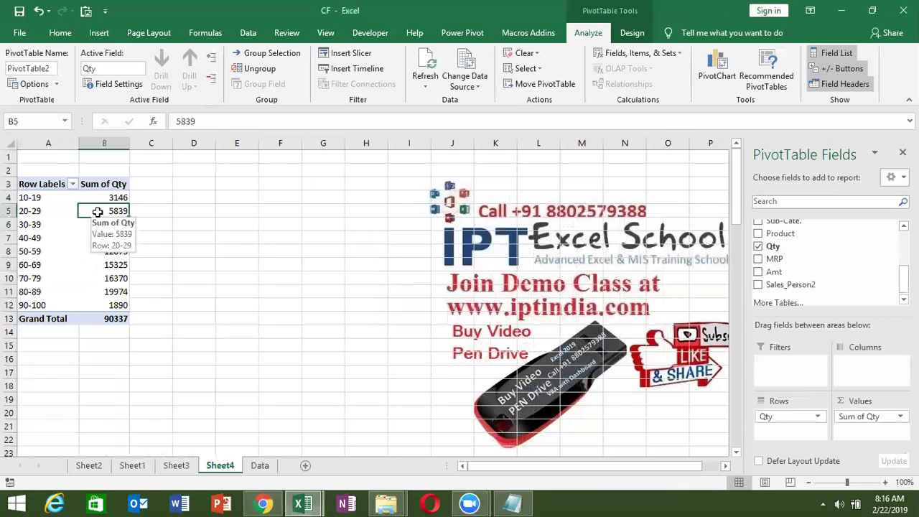
key(Up)
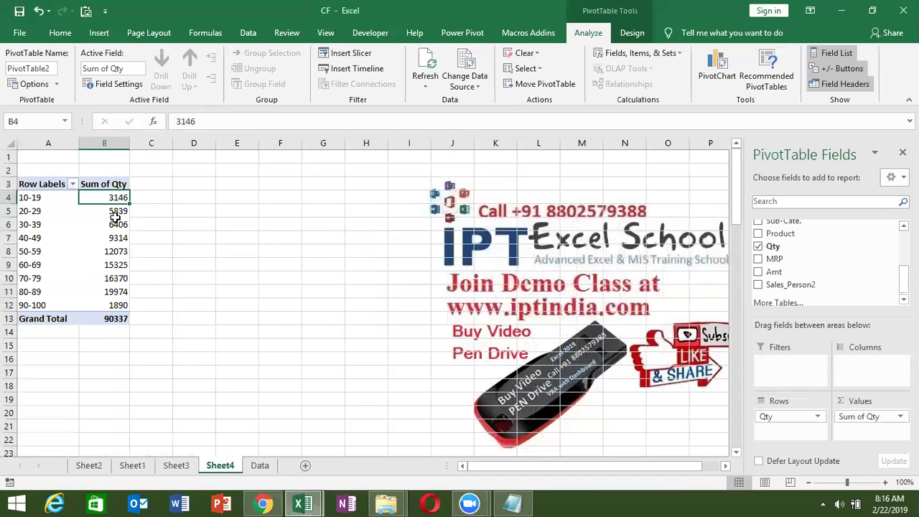
drag(115, 211, 120, 200)
mouse_move(118, 198)
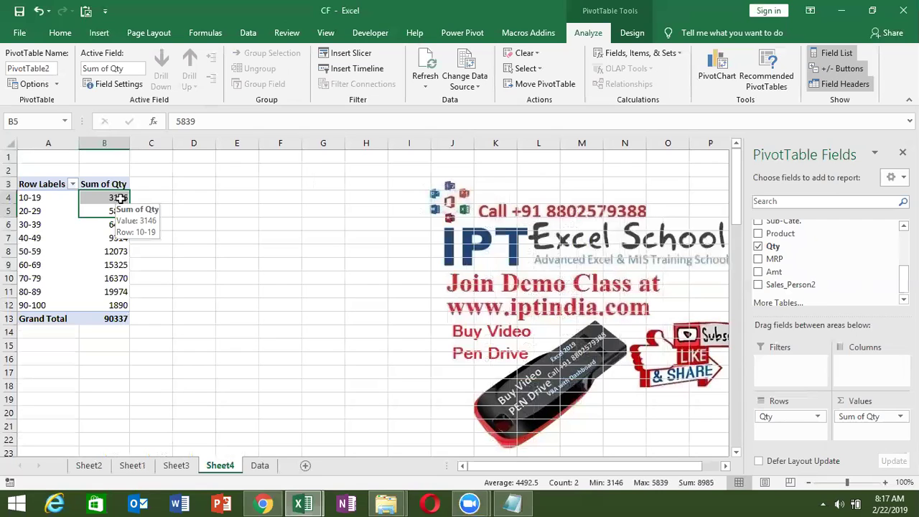
click(25, 197)
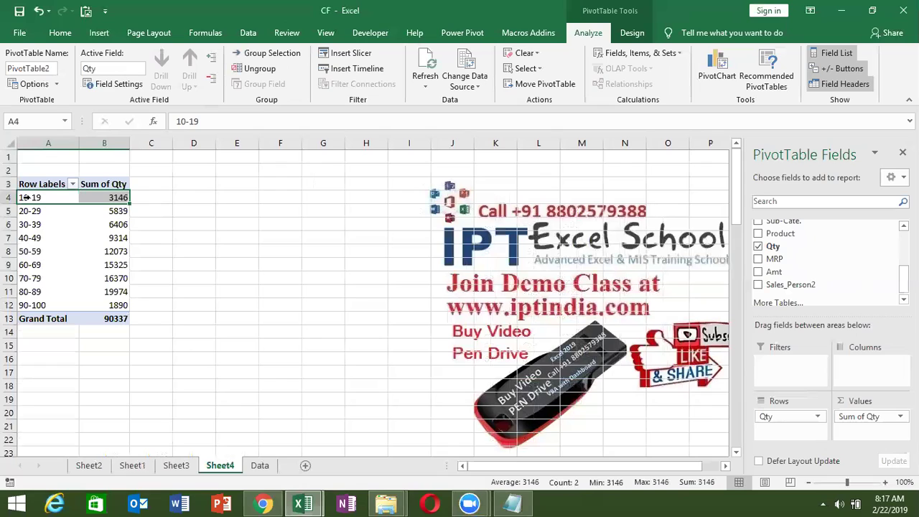
click(24, 211)
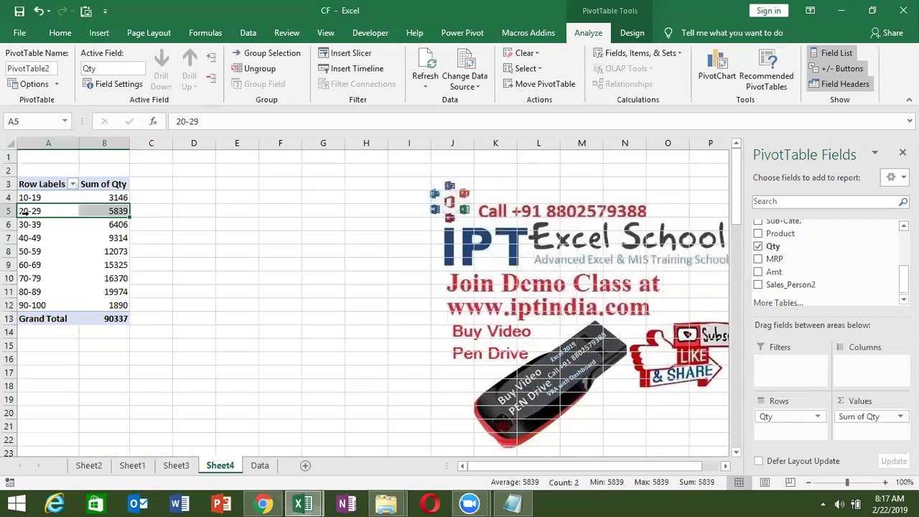
click(83, 198)
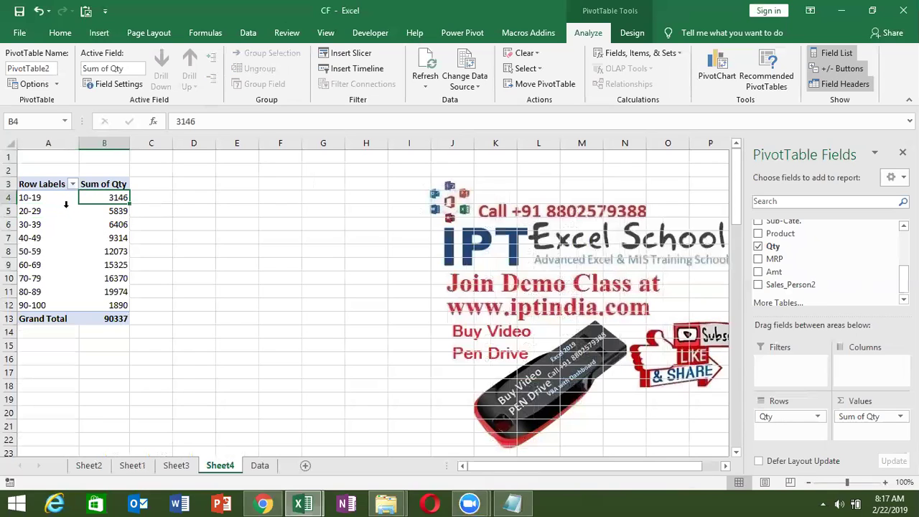
click(66, 210)
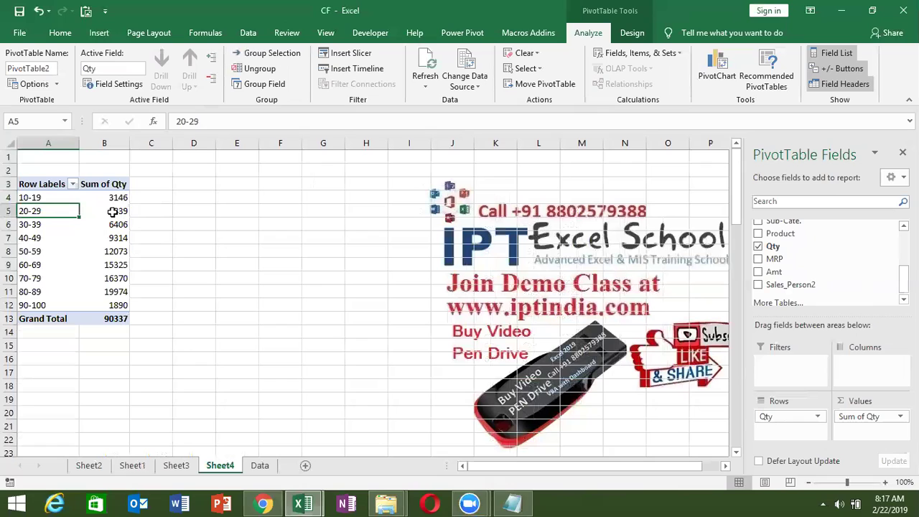
click(109, 211)
mouse_move(113, 228)
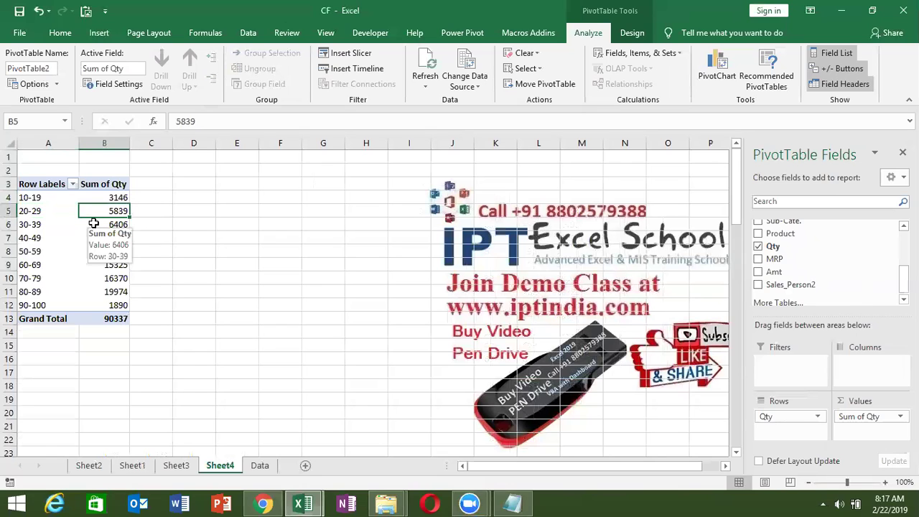
click(192, 211)
text(8000)
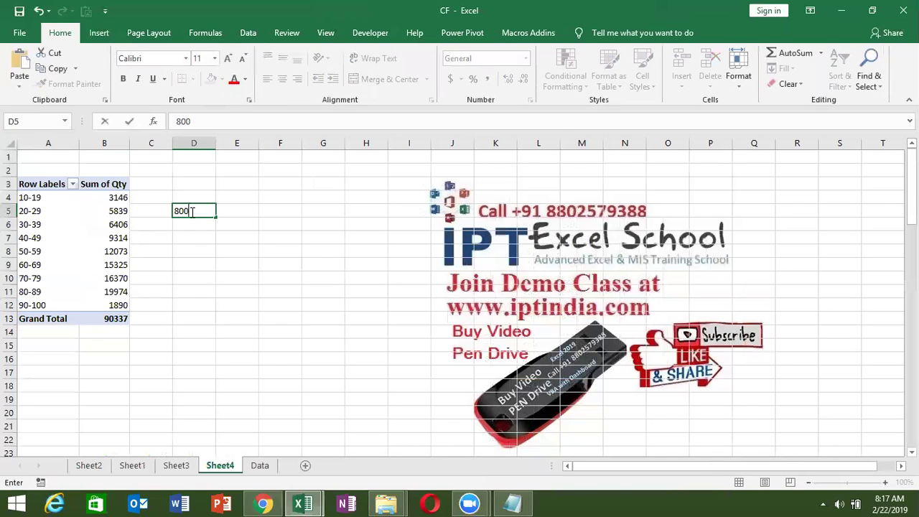
key(Return)
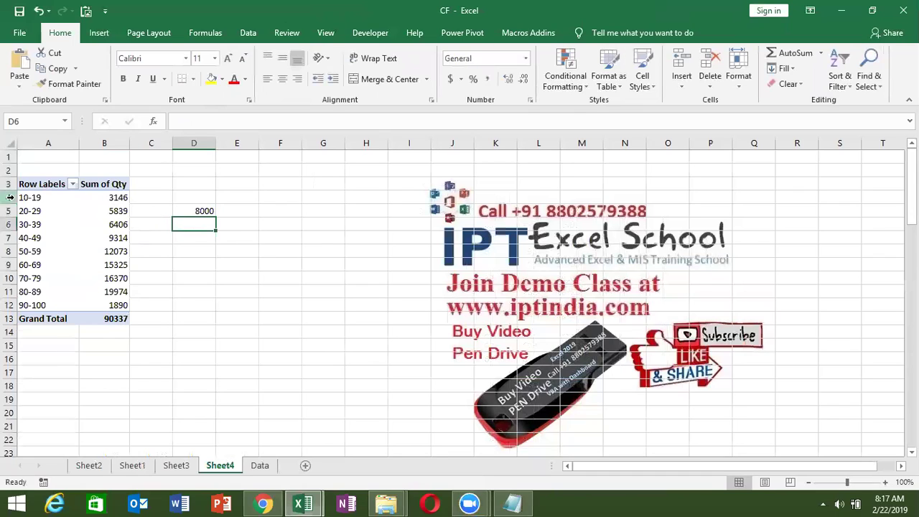
mouse_move(115, 198)
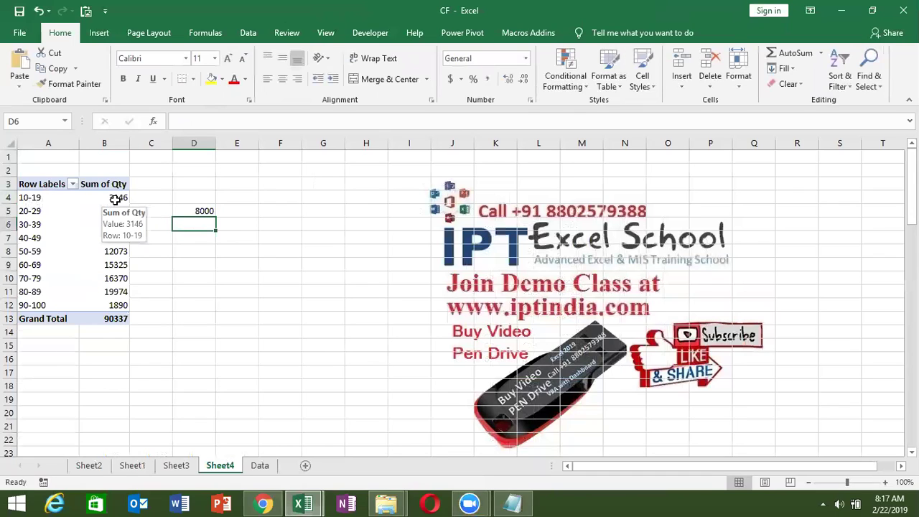
drag(115, 200, 118, 217)
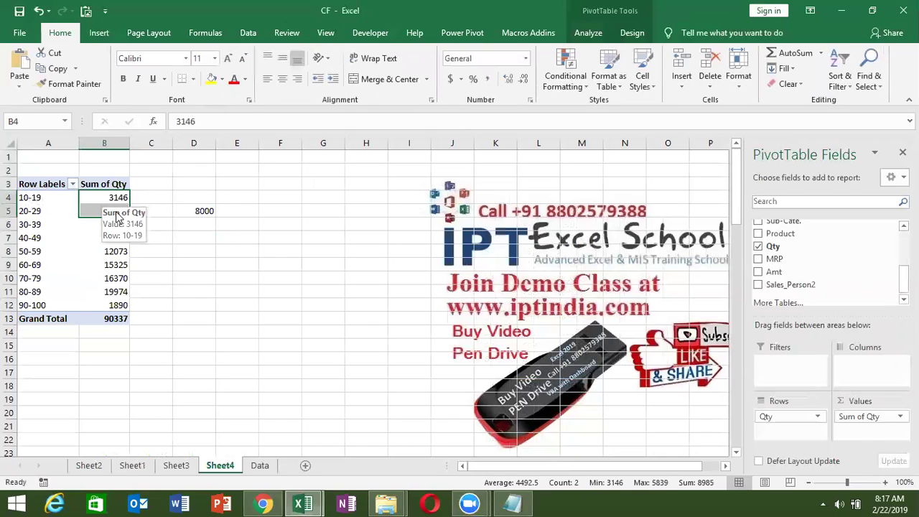
click(200, 210)
key(Delete)
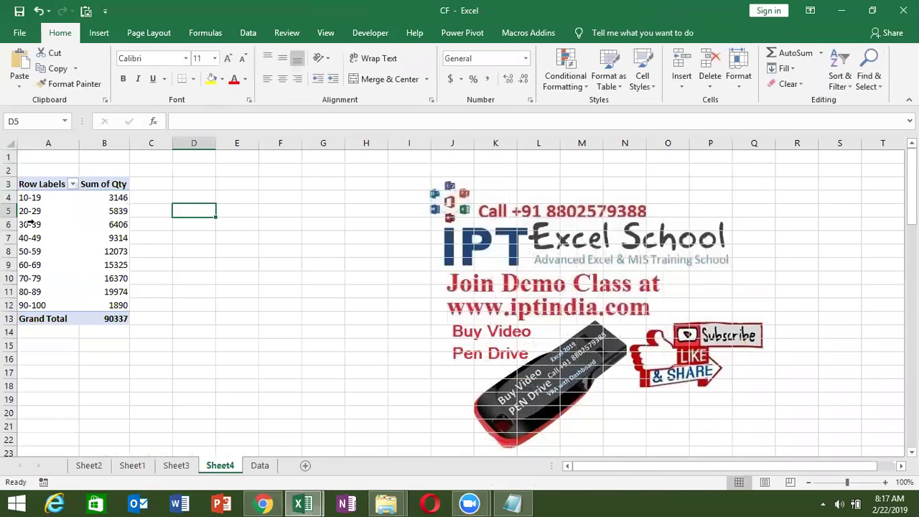
click(29, 224)
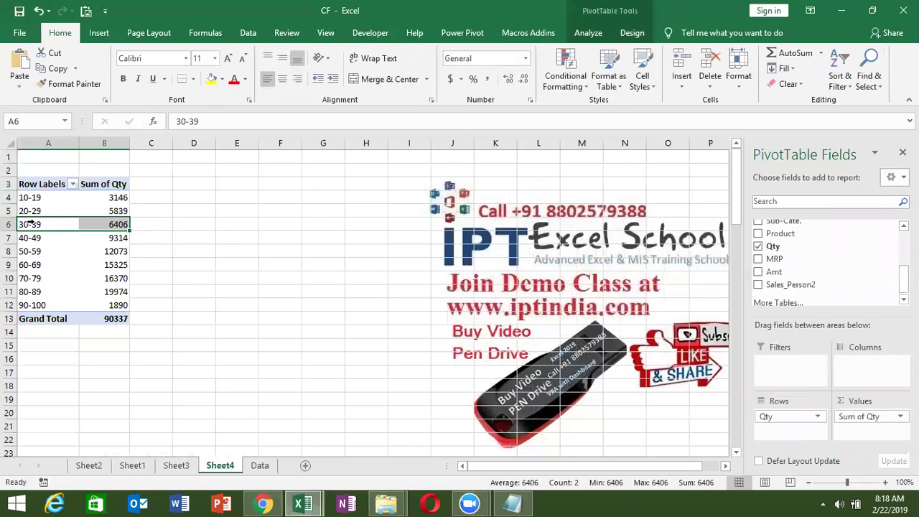
click(42, 227)
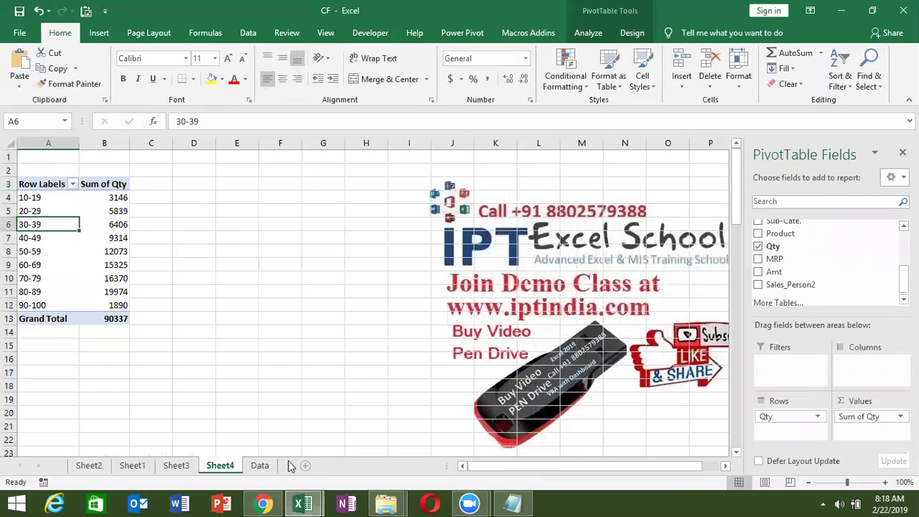
Step: Return to the Data sheet, check the dates in column D, and reselect cell A1
click(262, 467)
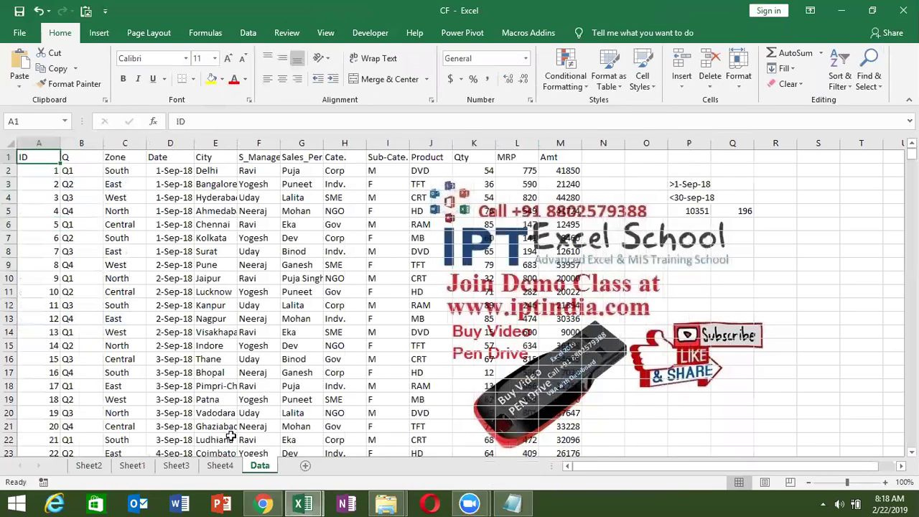
click(164, 172)
click(171, 152)
click(173, 143)
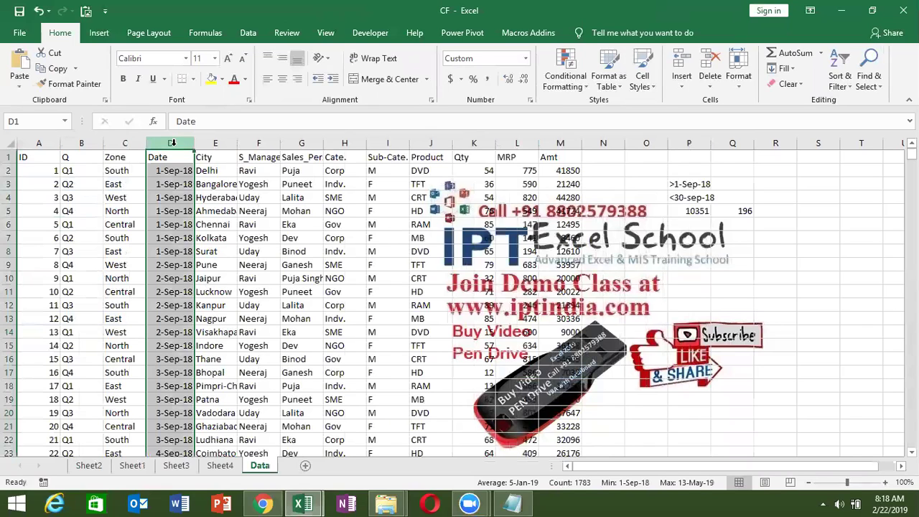
click(40, 156)
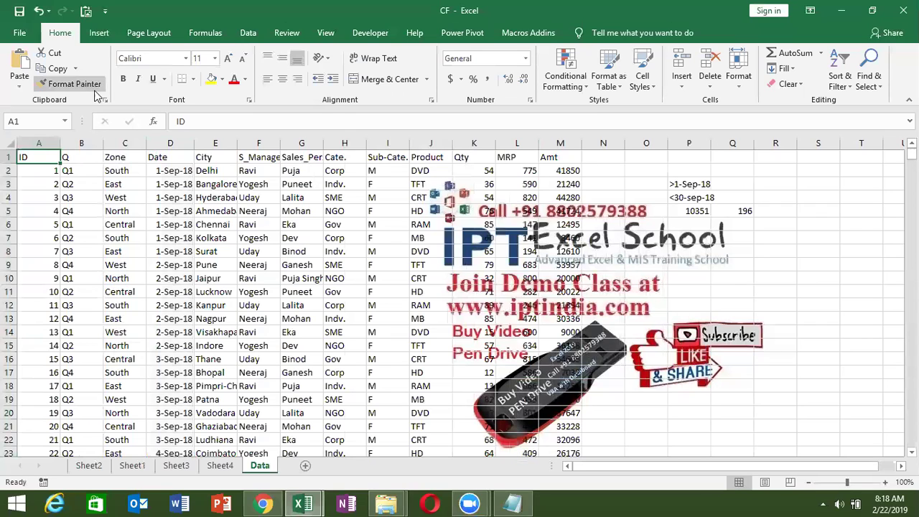
click(99, 36)
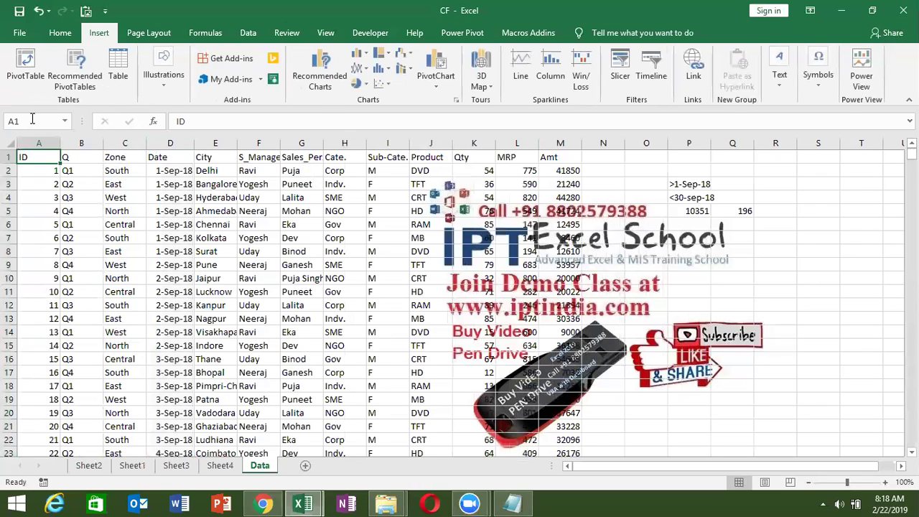
click(26, 65)
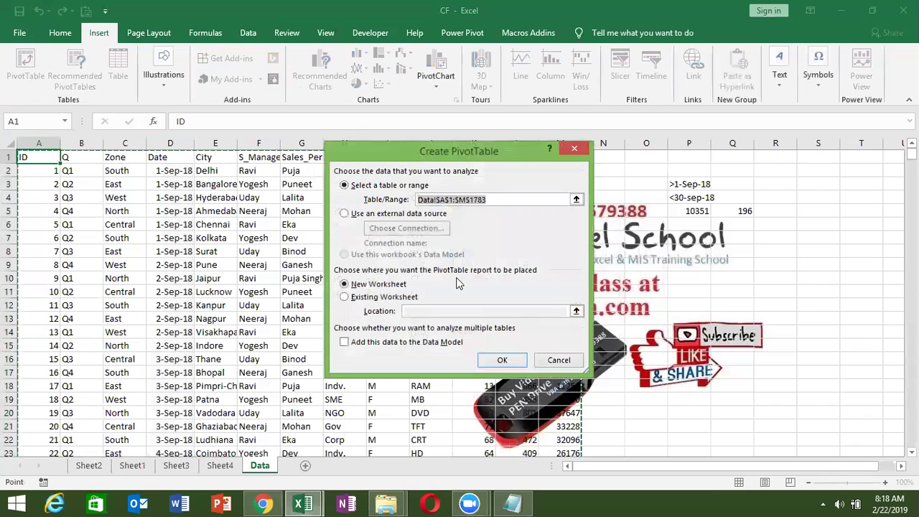
key(Escape)
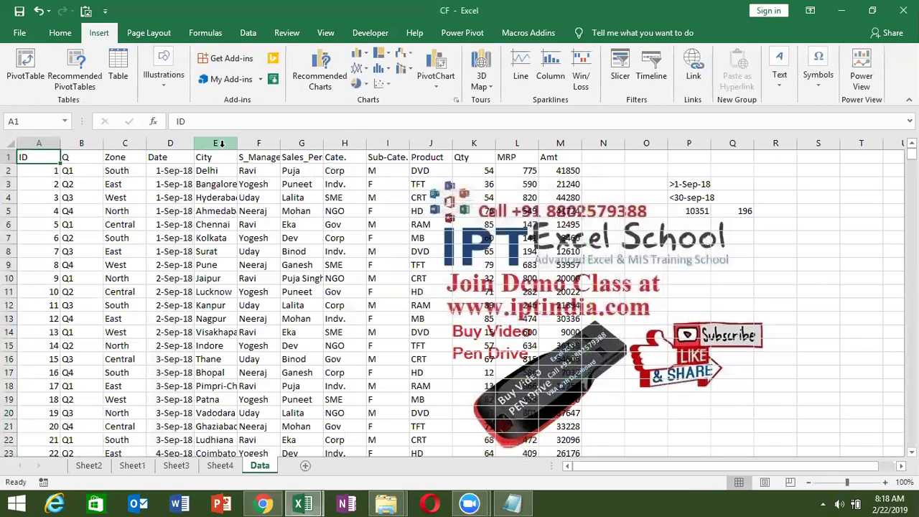
click(219, 144)
key(ctrl+plus)
key(Left)
key(Down)
key(Up)
key(Right)
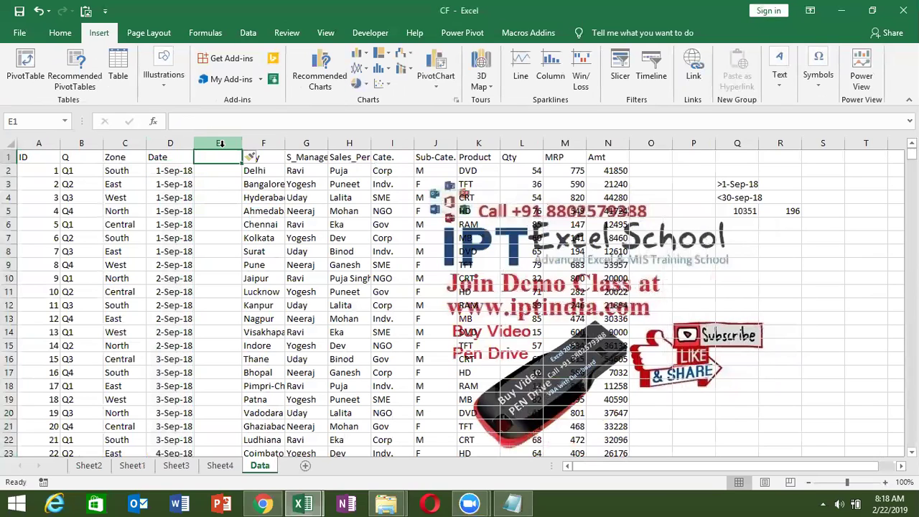
text(Month)
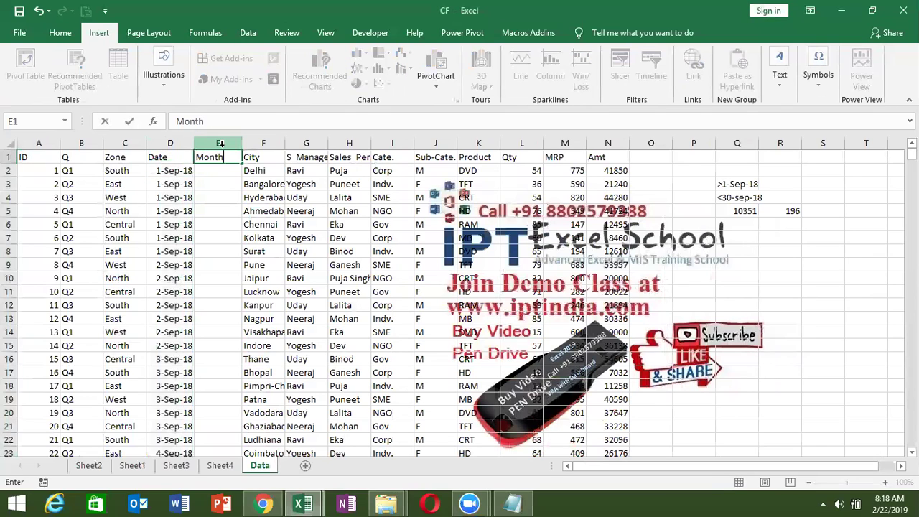
key(Return)
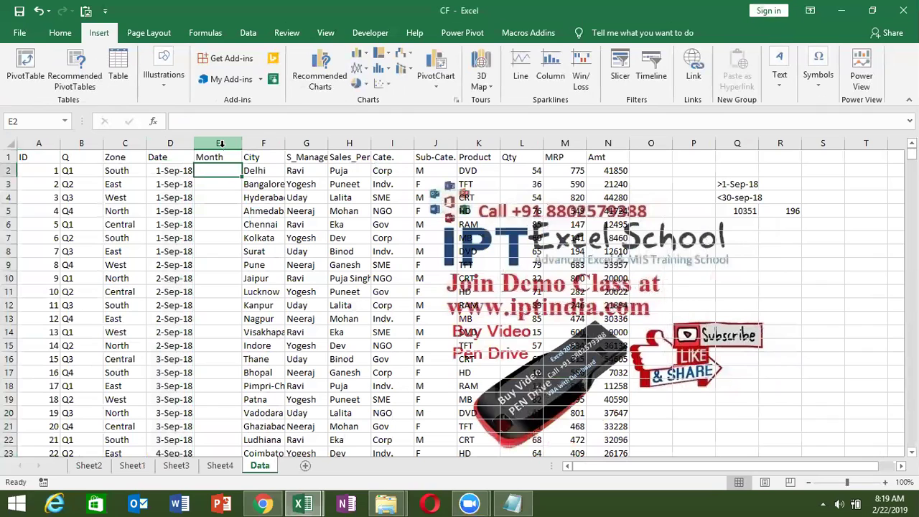
key(Left)
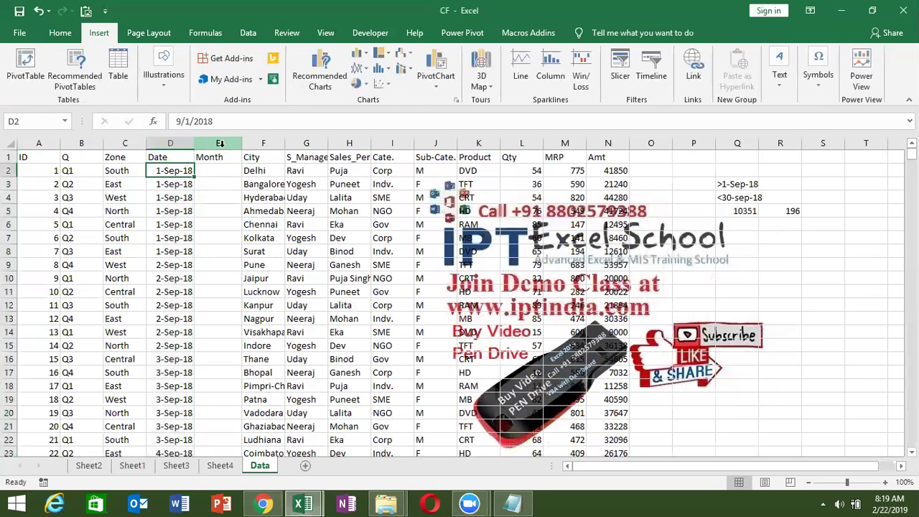
key(Left)
key(ctrl+Left)
key(ctrl+shift+Right)
key(ctrl+shift+Down)
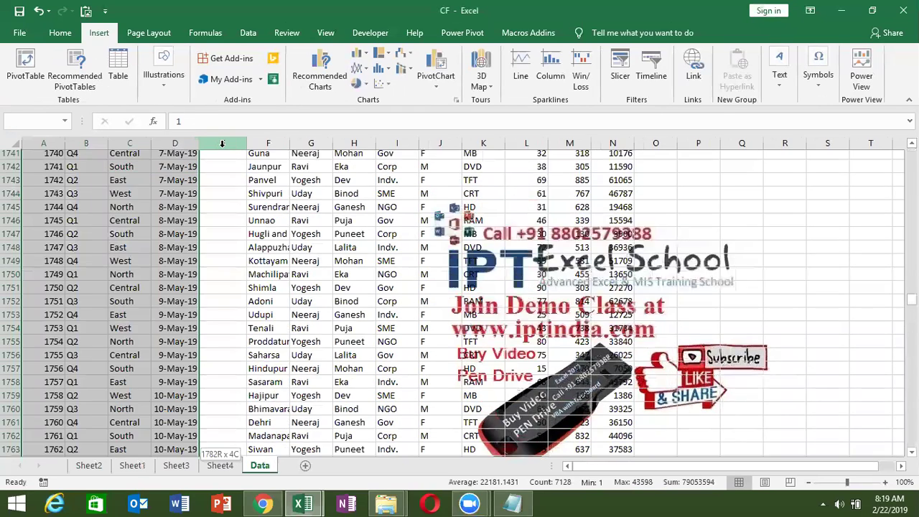
key(ctrl+Home)
key(Right)
key(Right)
key(Right)
key(Right)
key(Right)
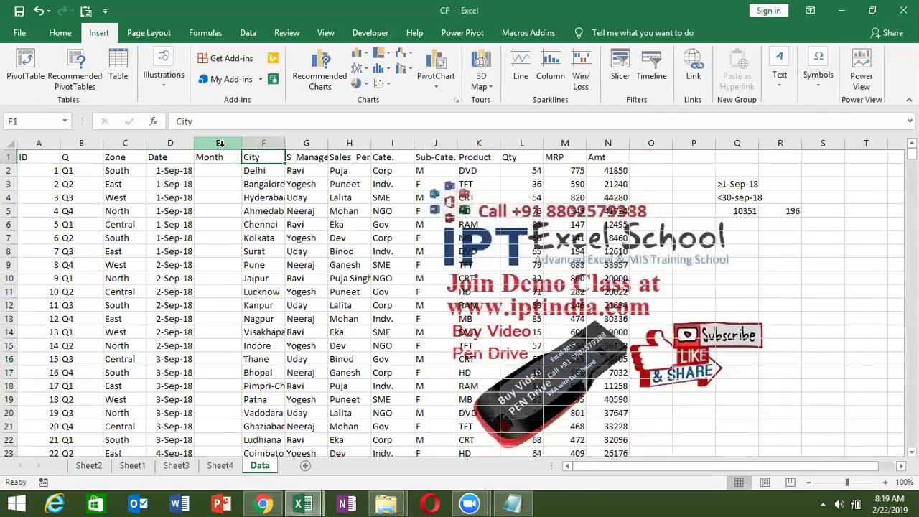
key(ctrl+shift+Right)
key(ctrl+shift+Down)
key(Left)
key(Down)
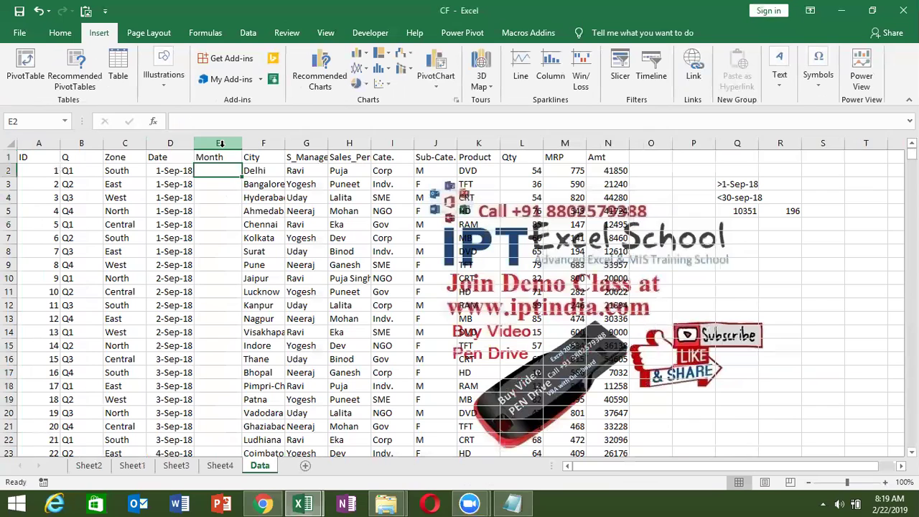
click(220, 144)
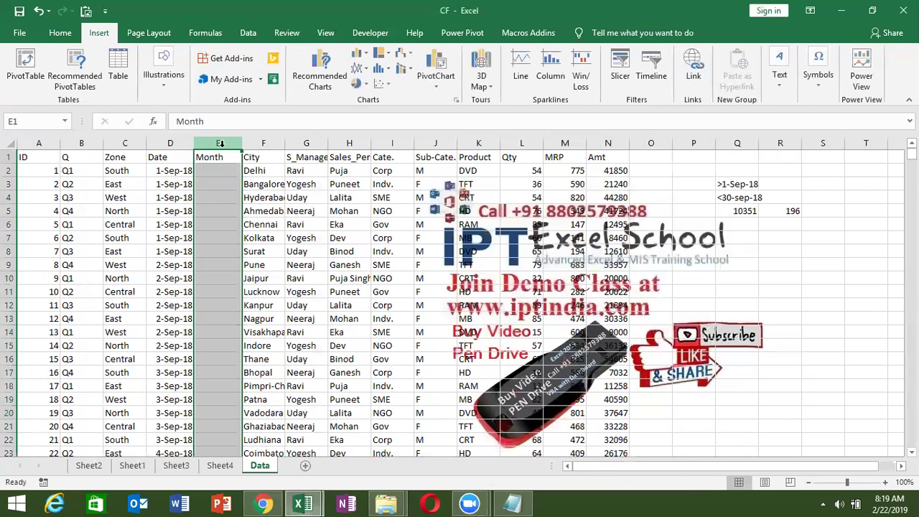
key(ctrl+minus)
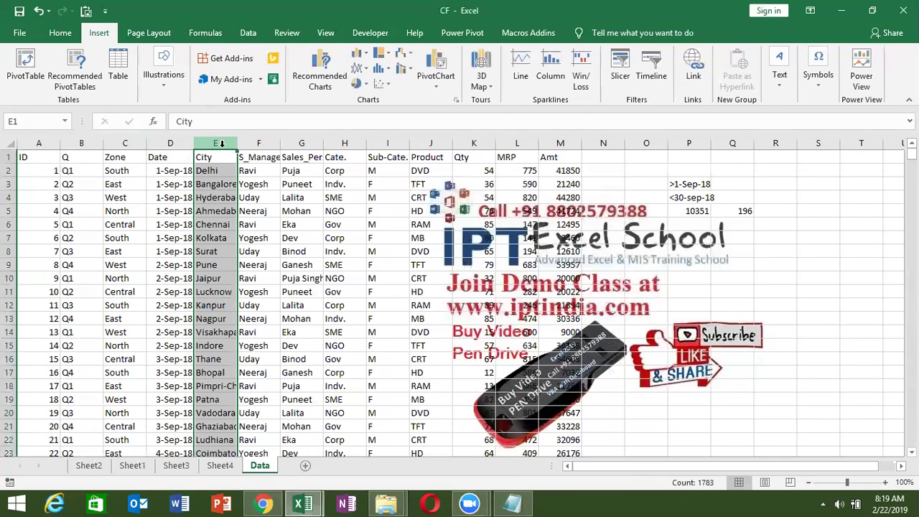
click(31, 160)
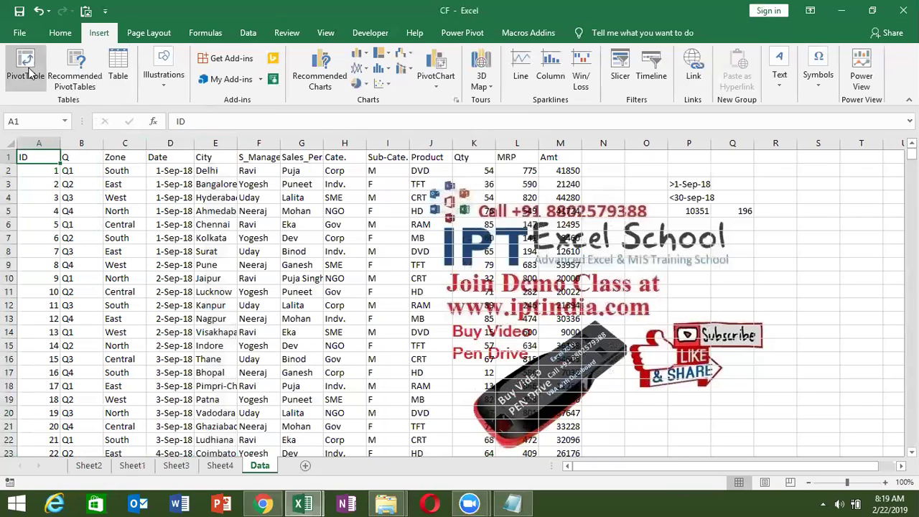
Step: Insert a pivot on new Sheet5 with Date in Rows and Count of Qty, expanding 2018's Qtr3
click(26, 69)
click(502, 360)
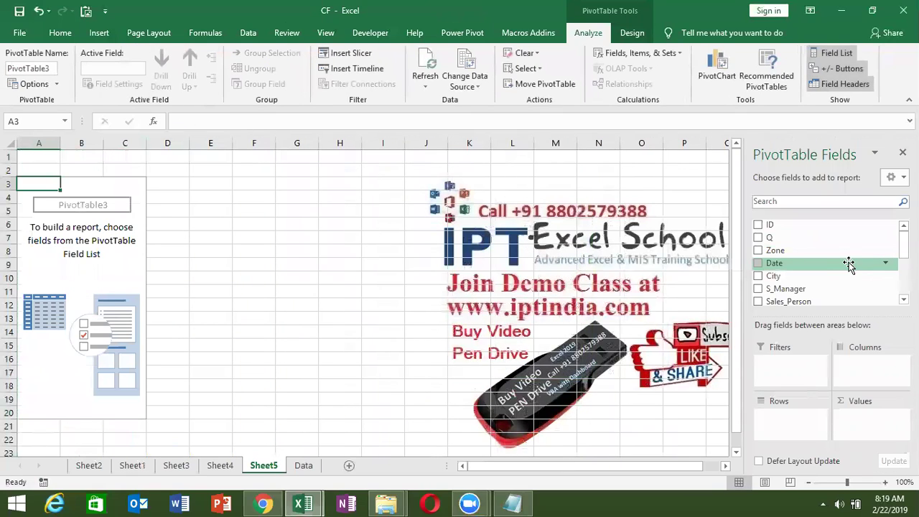
drag(849, 264, 798, 429)
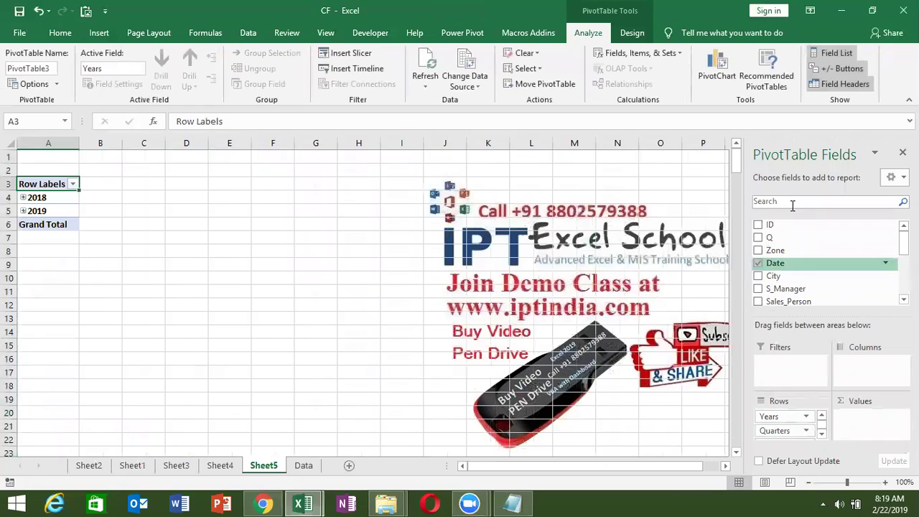
drag(904, 241, 905, 265)
drag(819, 279, 871, 431)
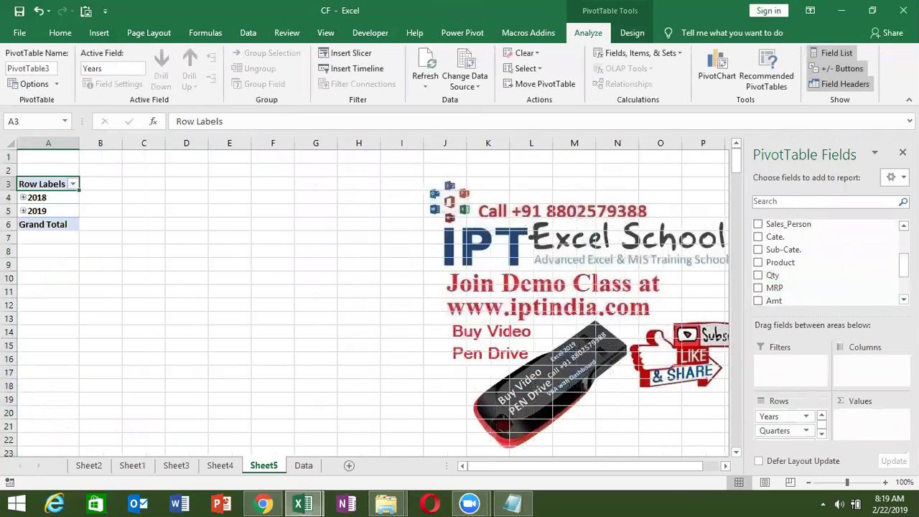
click(23, 198)
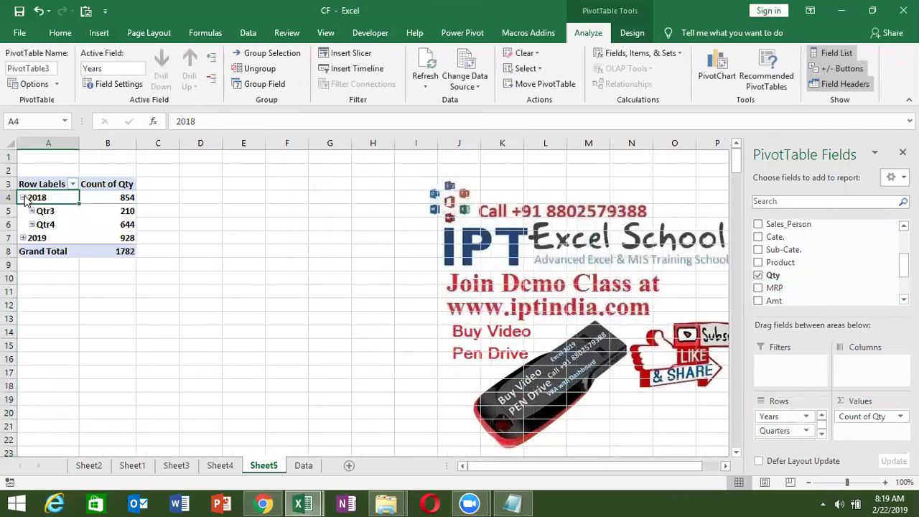
click(32, 211)
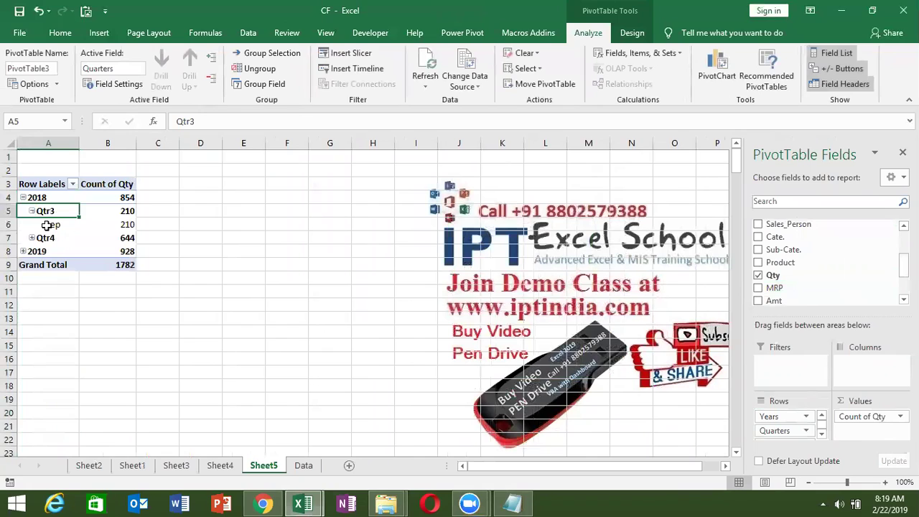
Step: Ungroup the Date field from the Qtr3 row so individual days from 1-Sep-18 are listed
click(46, 225)
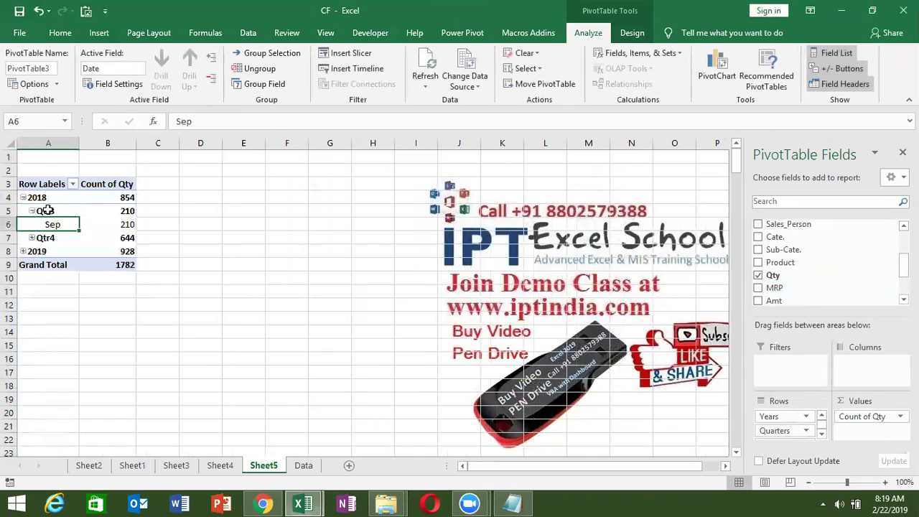
right_click(46, 211)
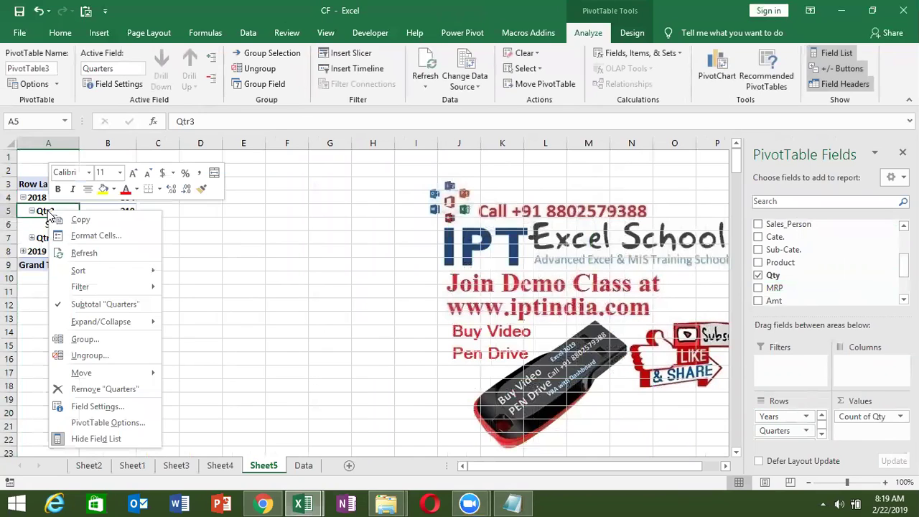
click(91, 355)
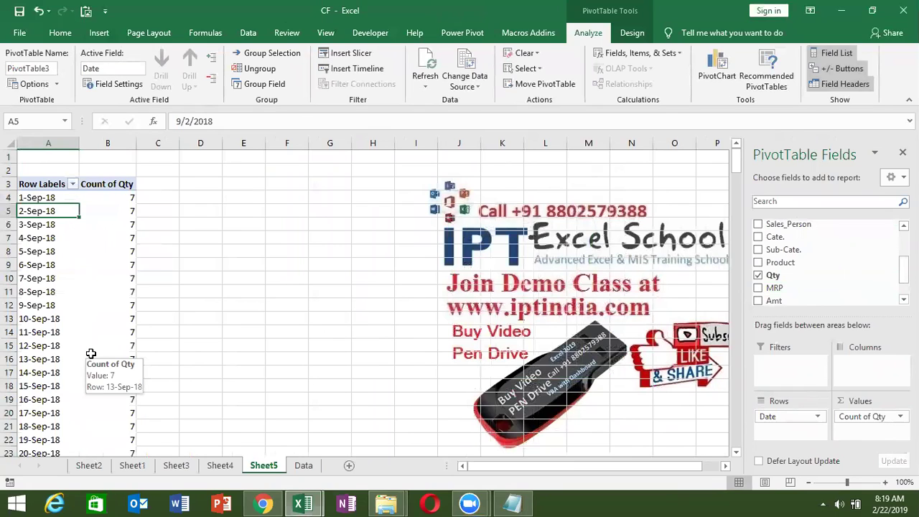
click(49, 252)
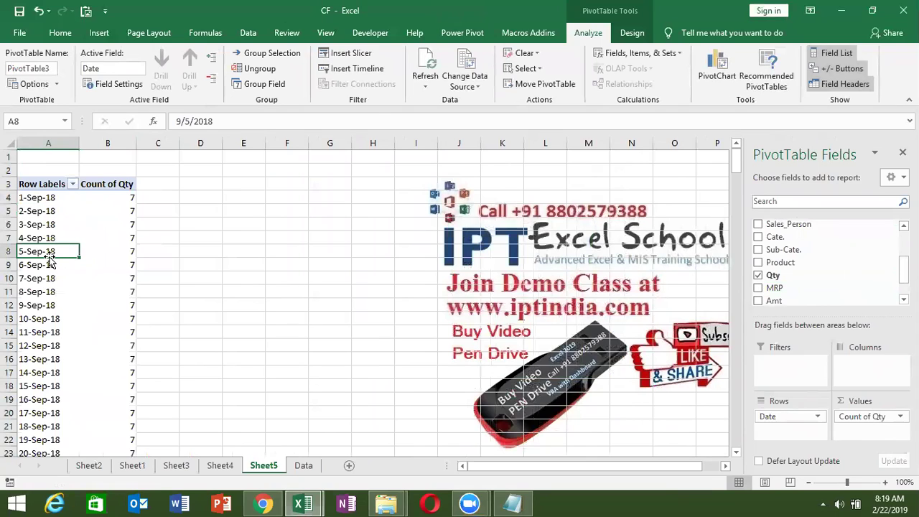
right_click(49, 253)
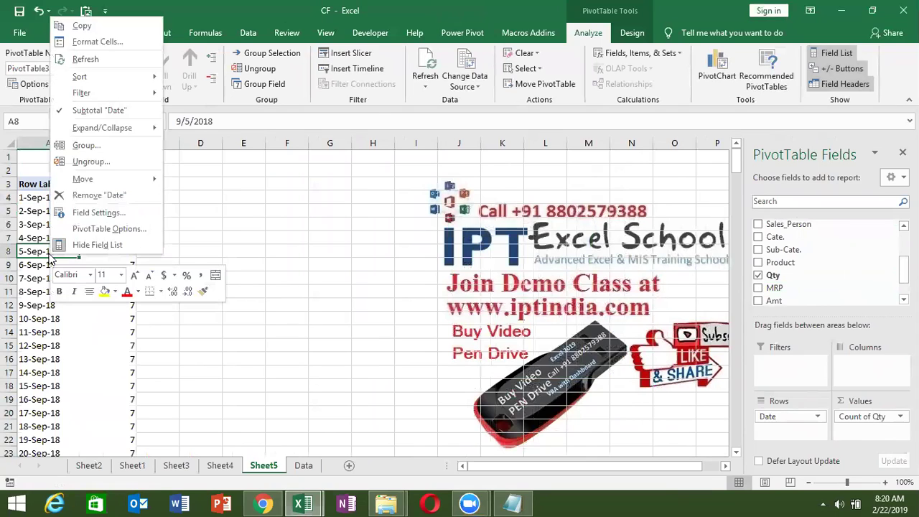
Step: Group the pivot dates by Months, Quarters and Years, giving 2018 at 854 and 2019 at 928
click(86, 146)
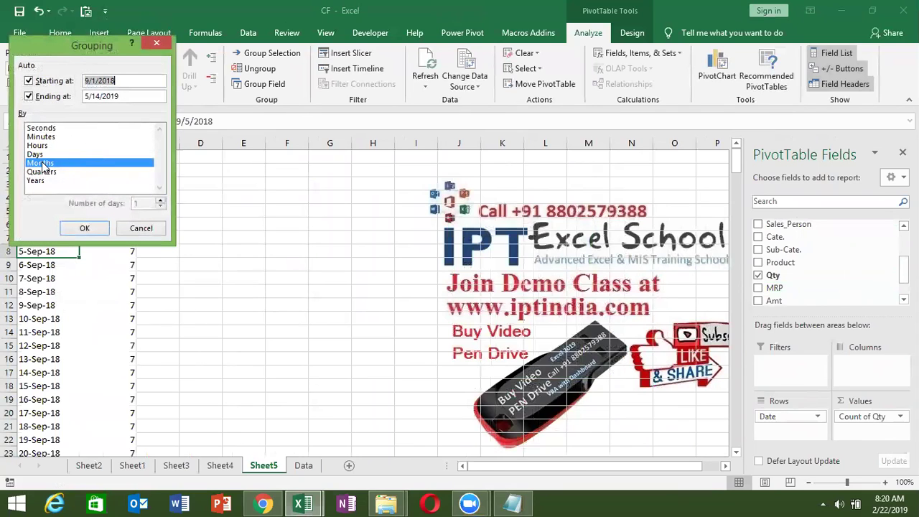
click(83, 234)
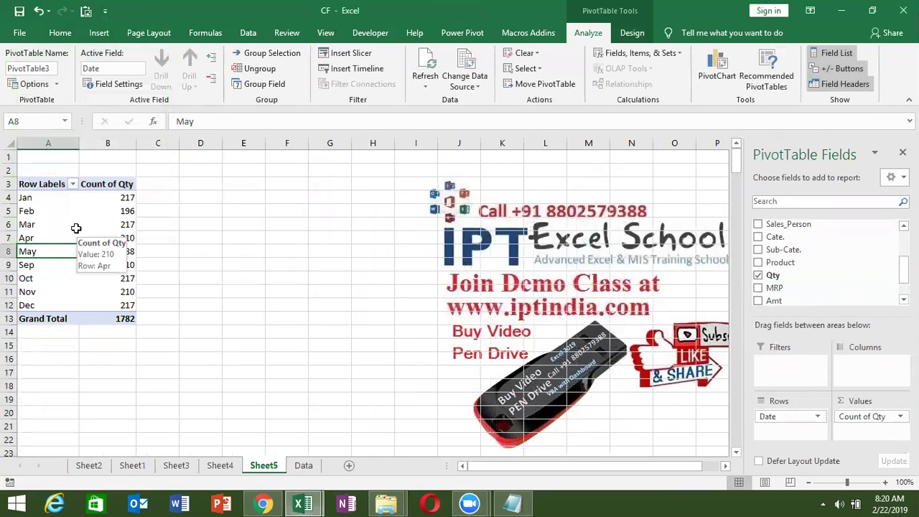
right_click(54, 214)
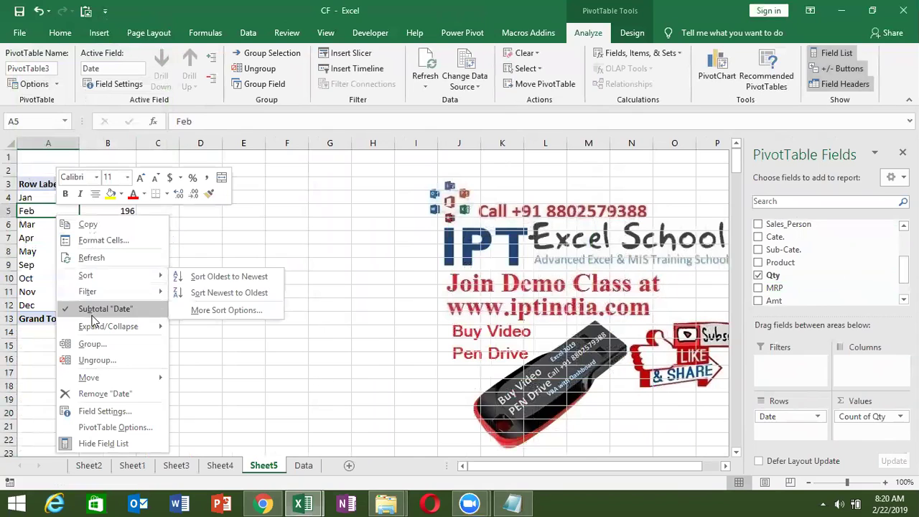
click(92, 344)
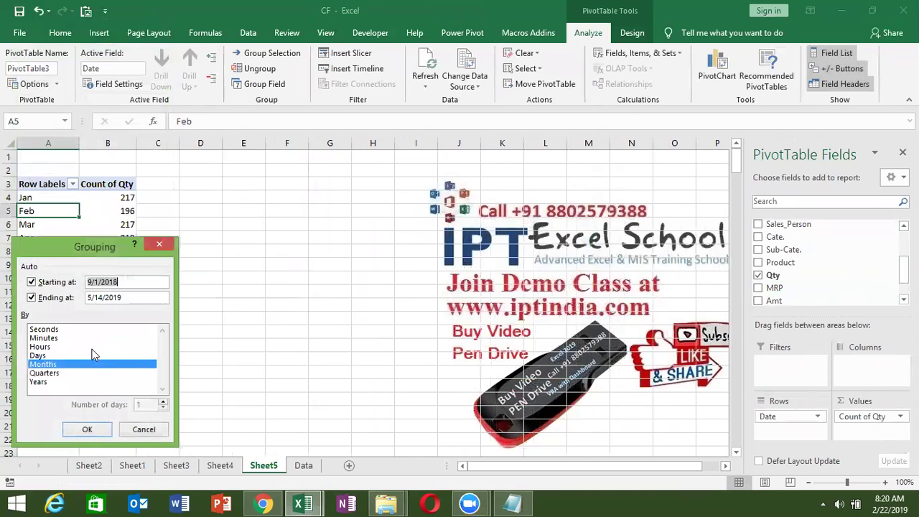
click(42, 372)
click(38, 382)
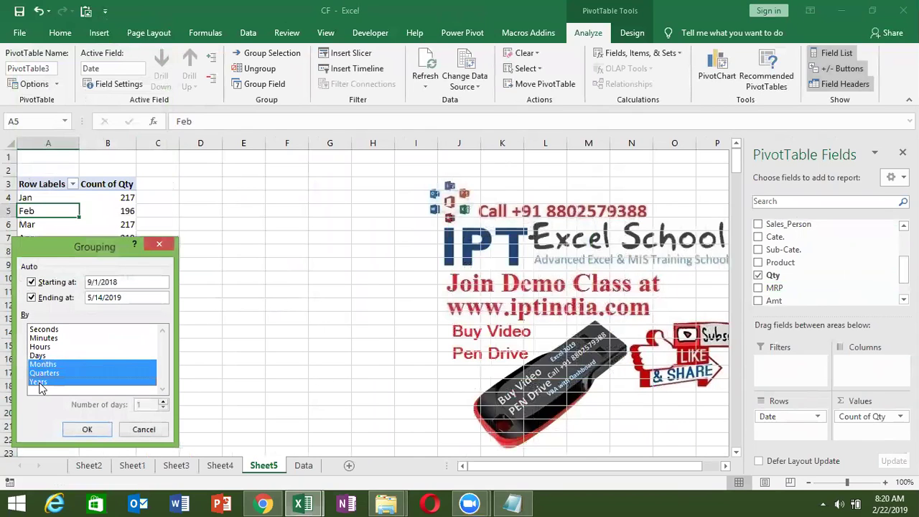
click(87, 429)
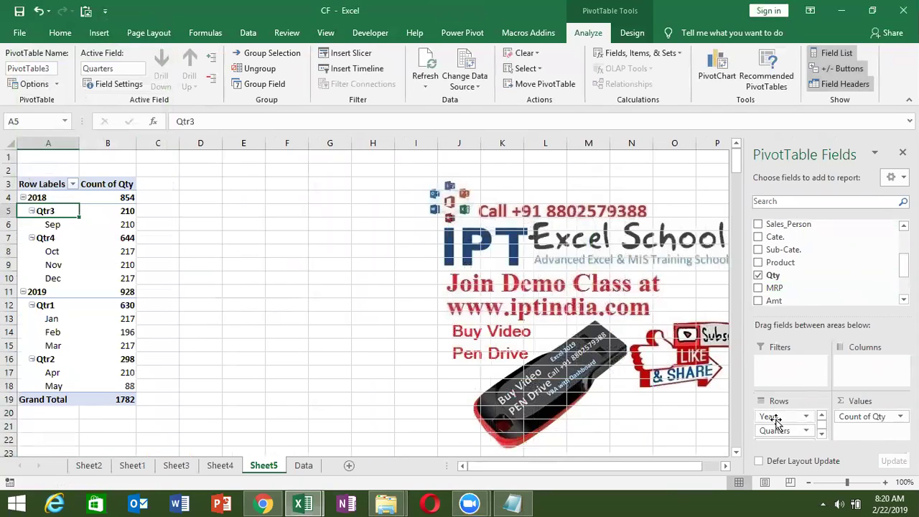
Step: Make Years a report filter and put Quarters in rows and months across columns
drag(774, 419, 783, 379)
drag(782, 415, 856, 366)
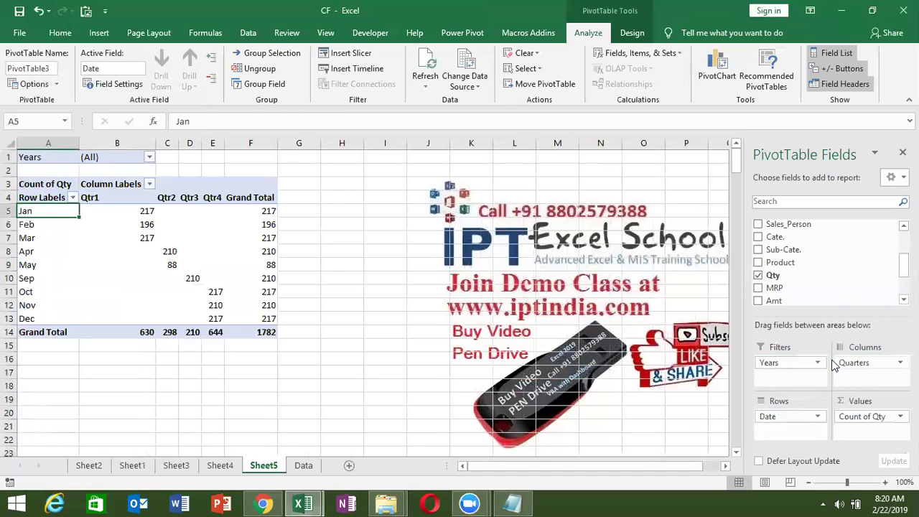
click(149, 156)
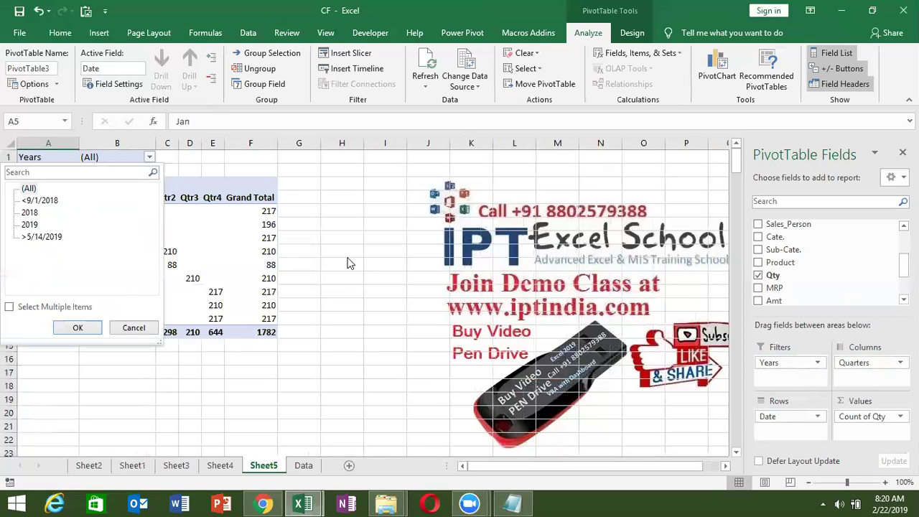
drag(870, 363, 790, 433)
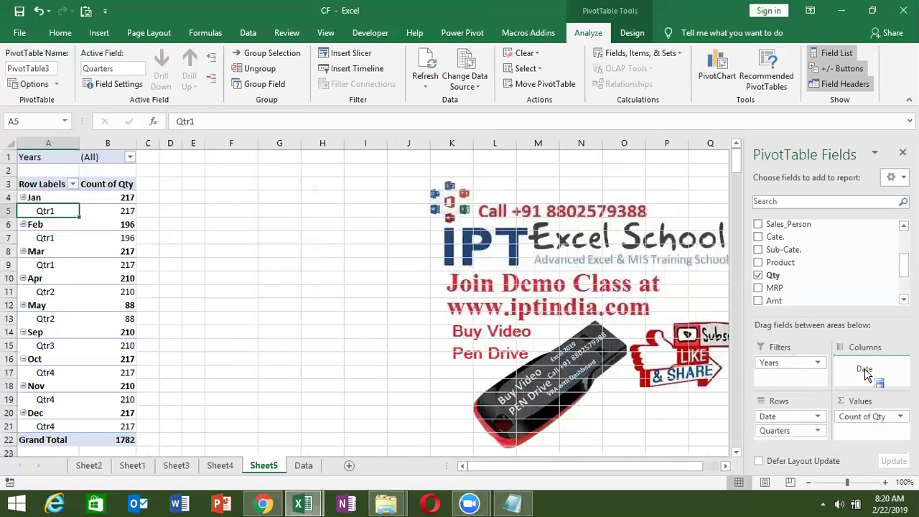
drag(790, 363, 784, 416)
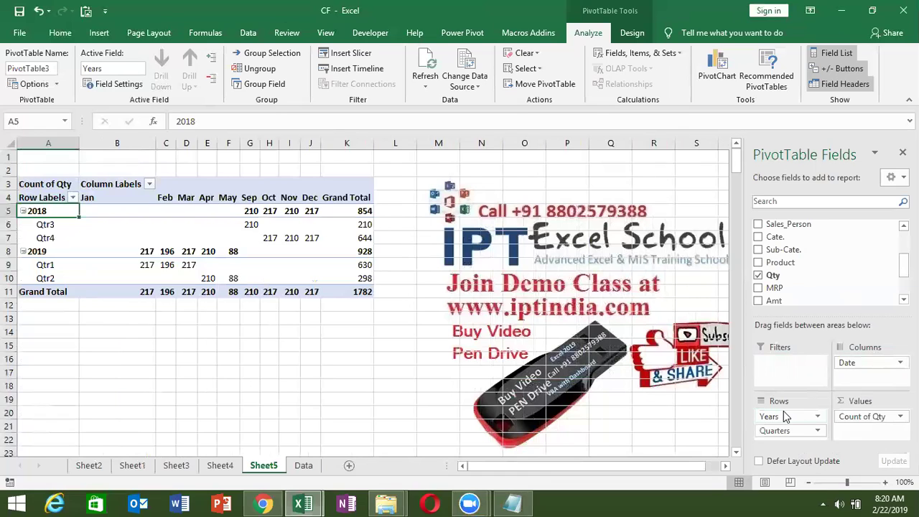
drag(784, 411, 788, 372)
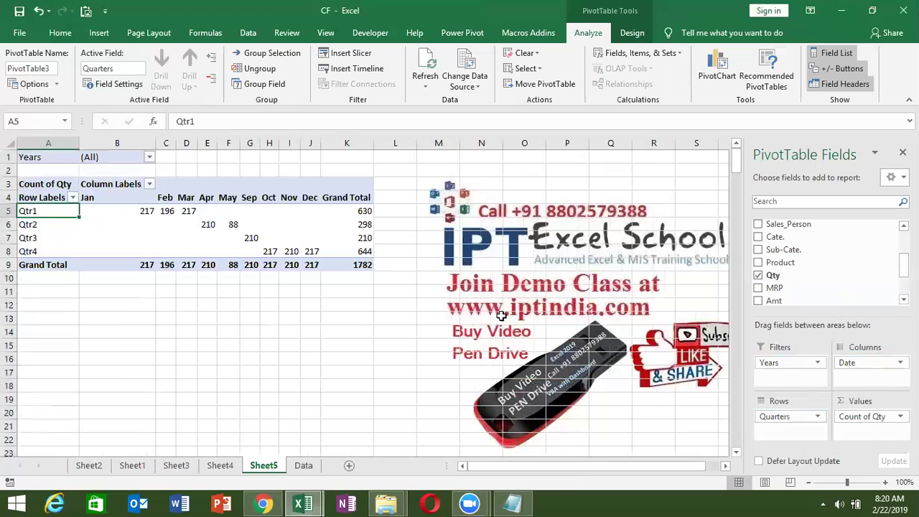
Step: Remove the Years filter and the Date month columns from the pivot
right_click(38, 213)
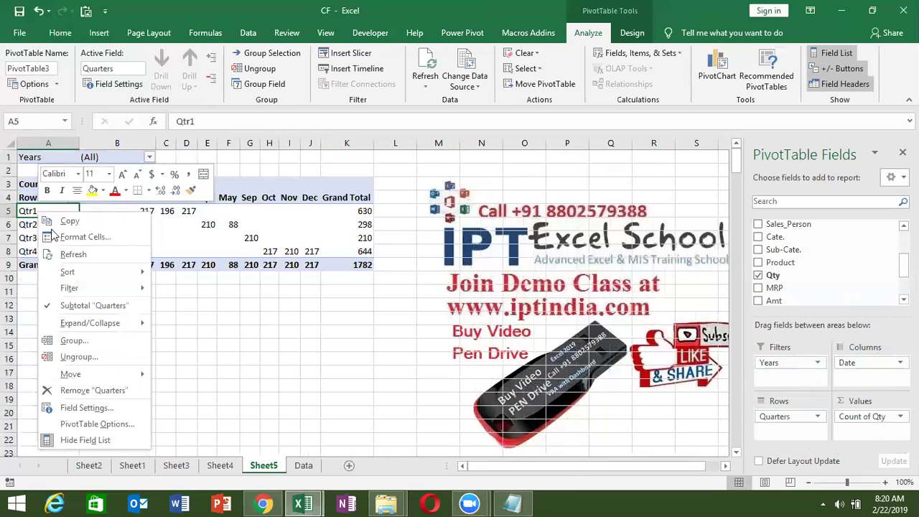
click(74, 340)
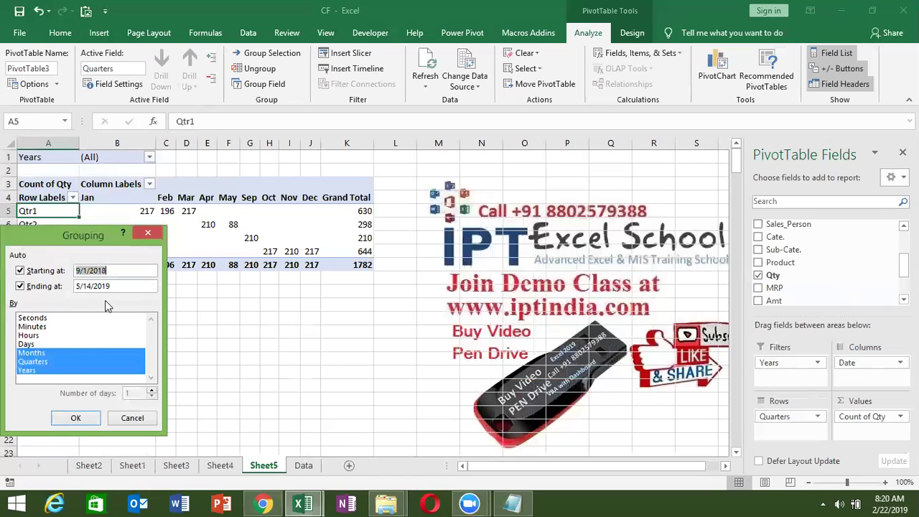
click(29, 370)
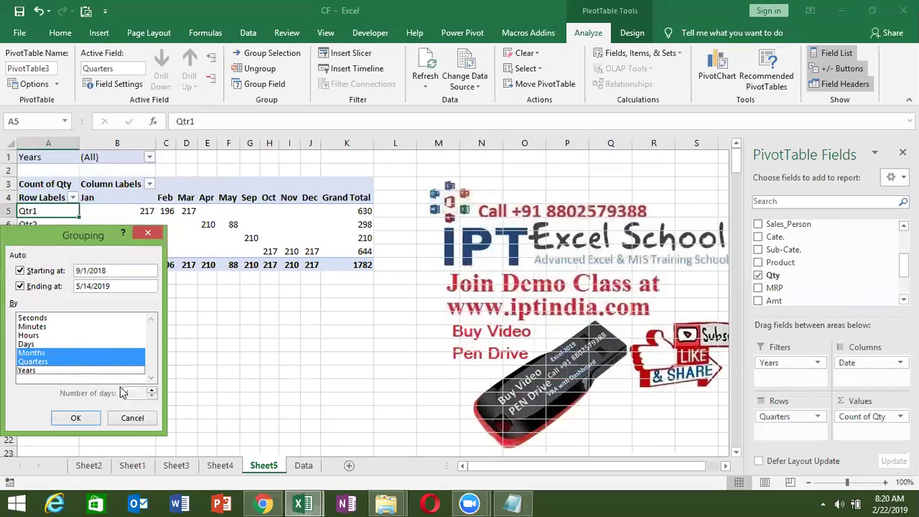
click(142, 423)
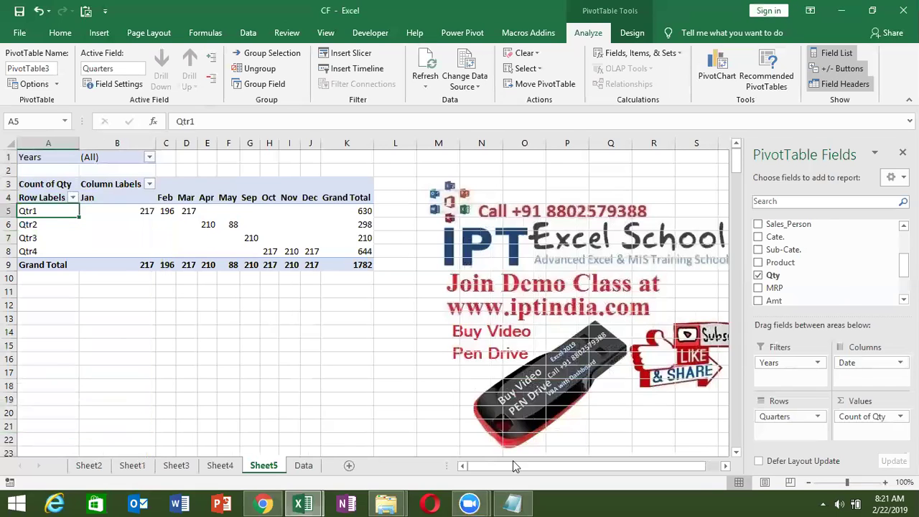
drag(774, 363, 780, 363)
scroll(777, 284, down, 1)
click(759, 296)
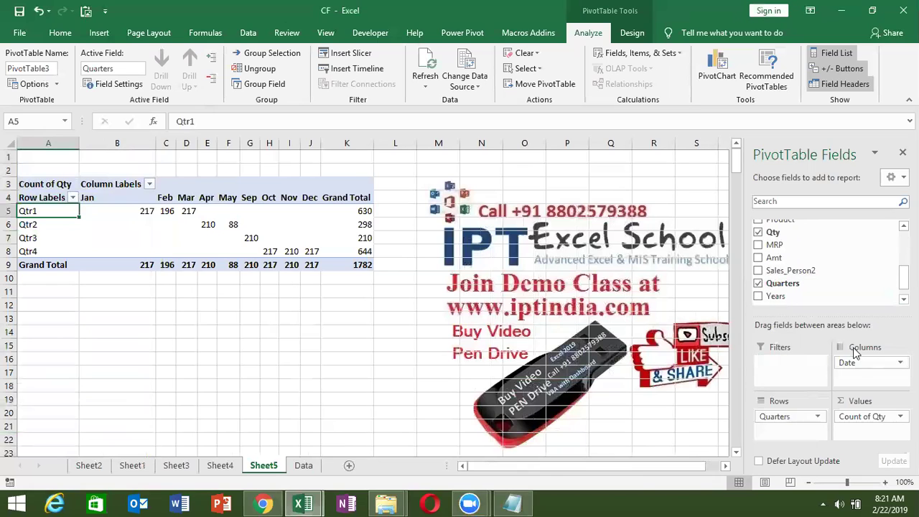
drag(854, 362, 783, 274)
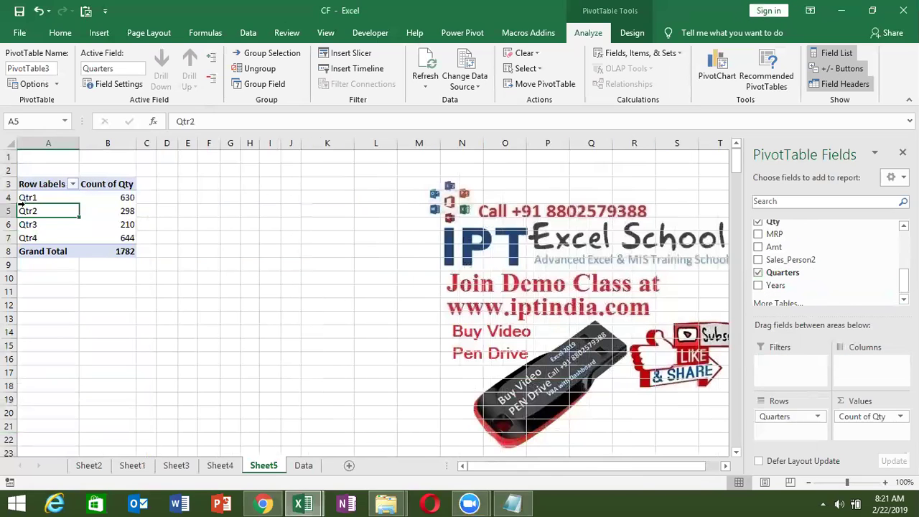
Step: Drop Years from the date grouping, leaving Qtr1–Qtr4 totalling 1782
right_click(33, 213)
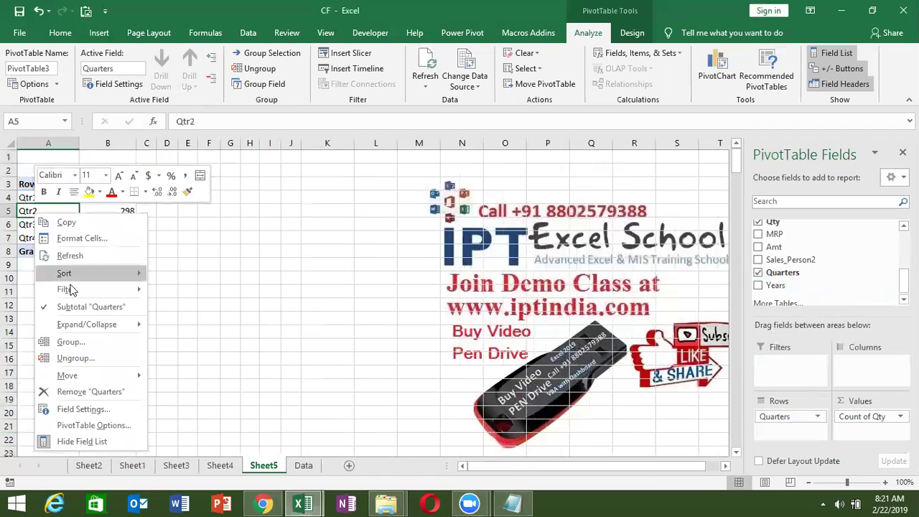
click(70, 340)
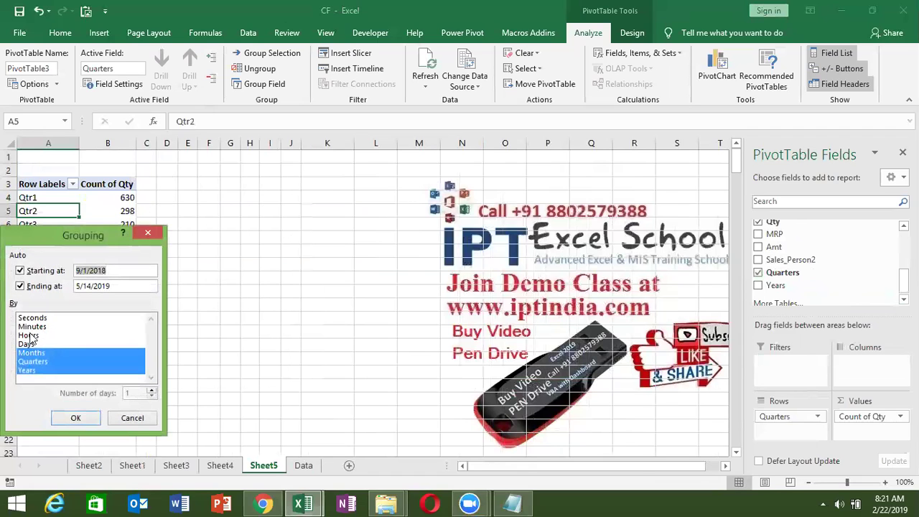
click(30, 369)
key(Return)
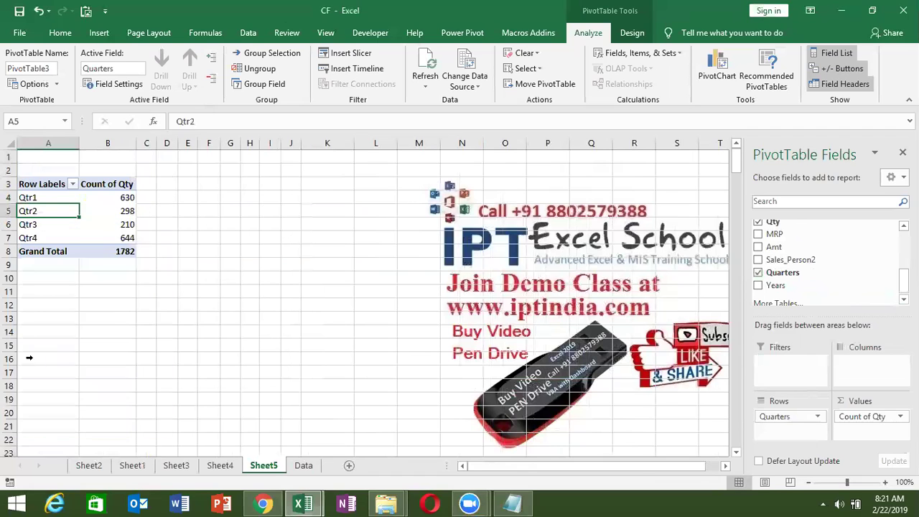
Step: Ungroup the dates, then regroup by Days only into 15-day ranges starting 9/1/2018
right_click(33, 227)
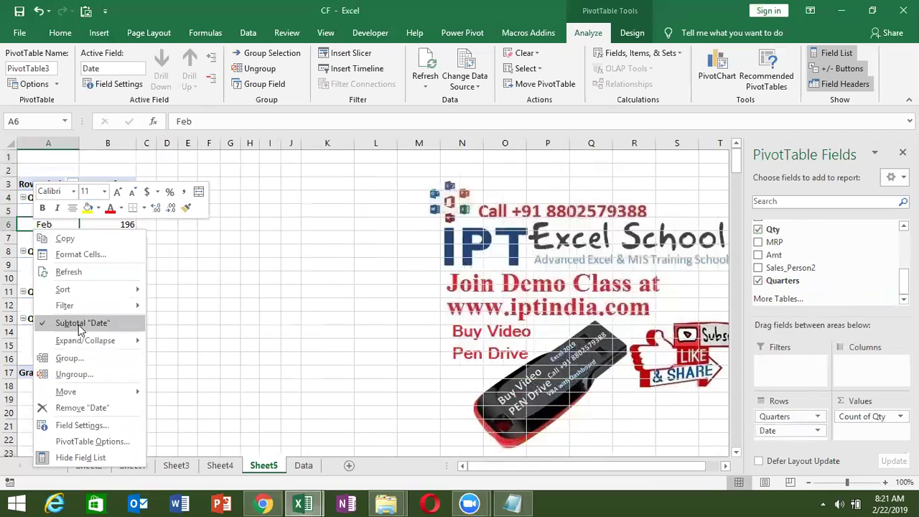
click(77, 374)
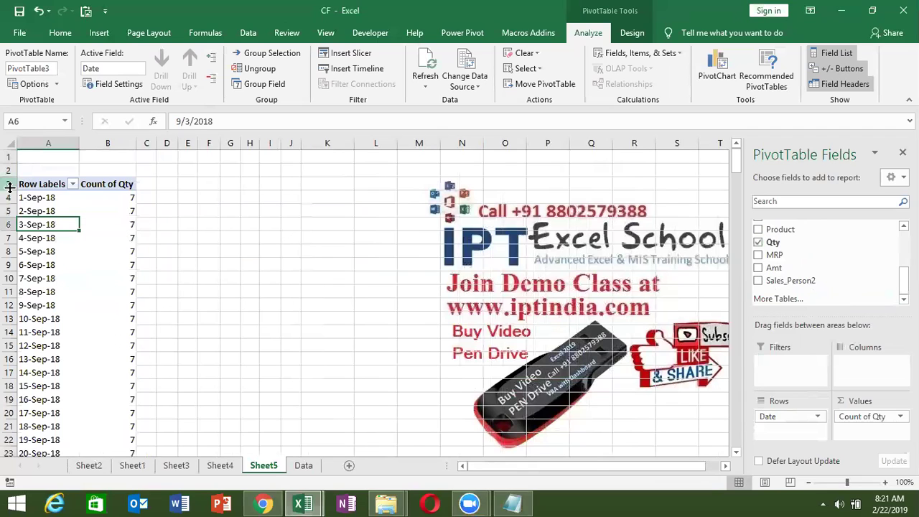
right_click(37, 213)
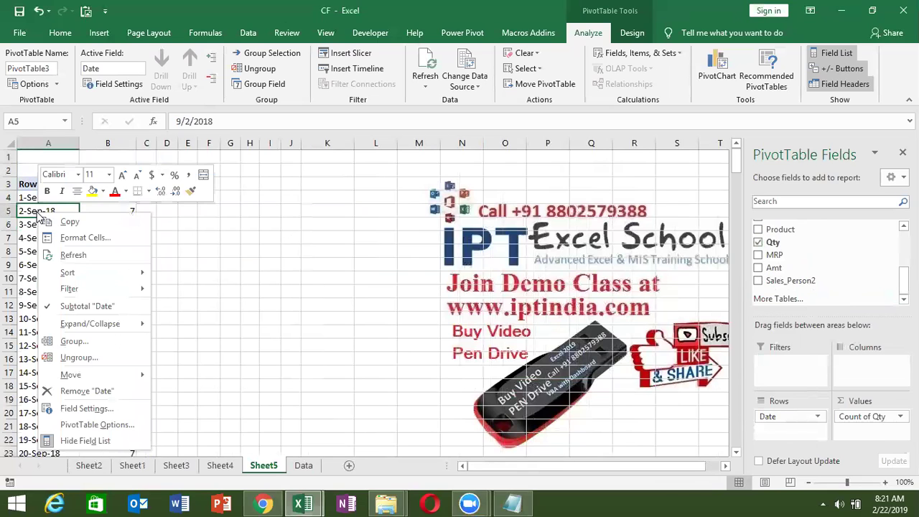
click(74, 341)
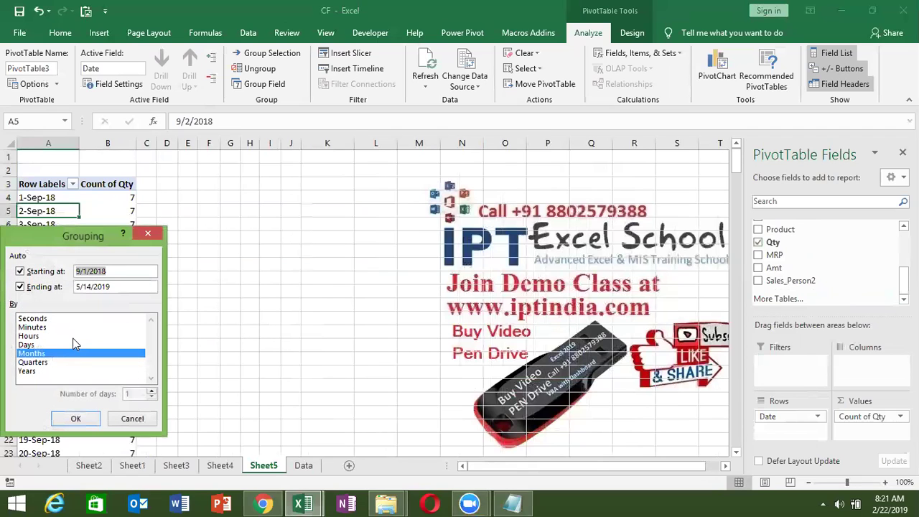
click(29, 345)
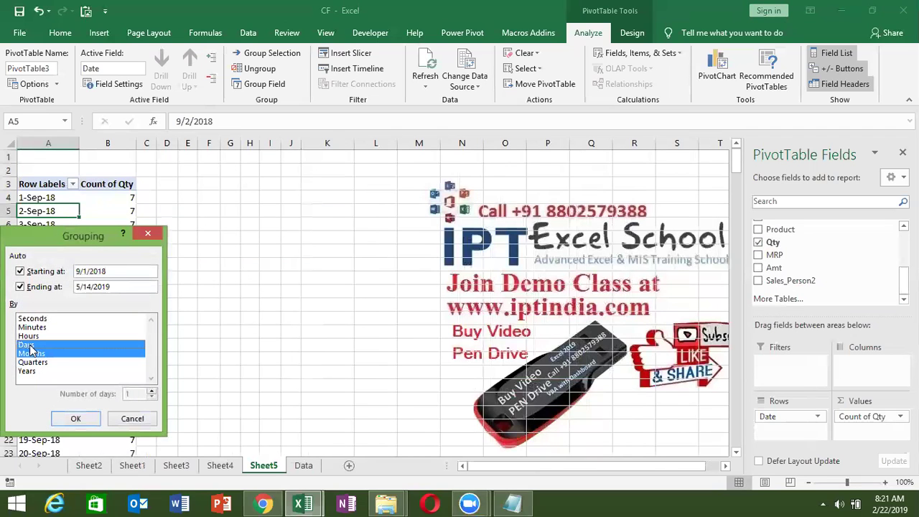
click(30, 352)
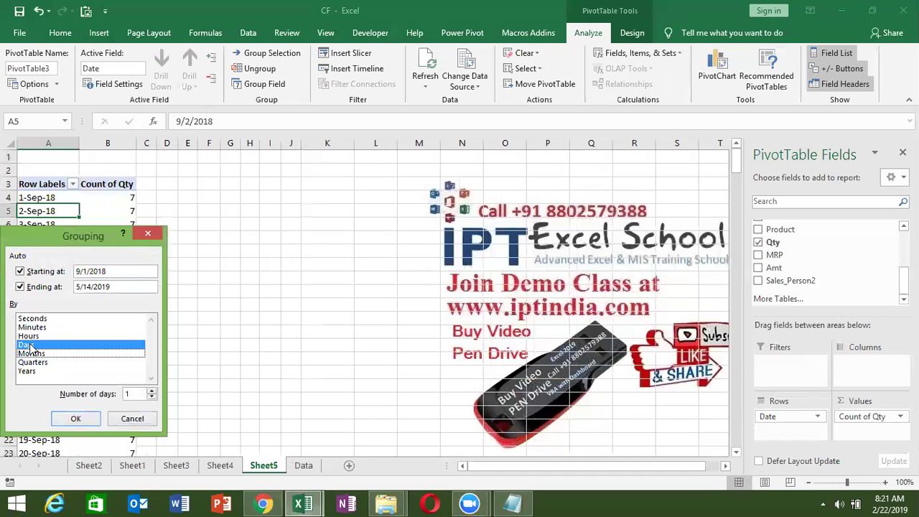
click(136, 395)
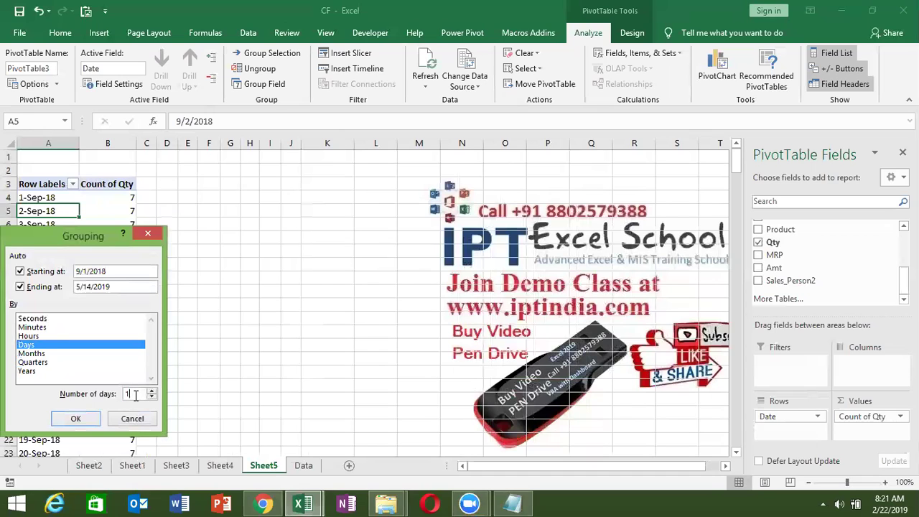
text(5)
click(86, 419)
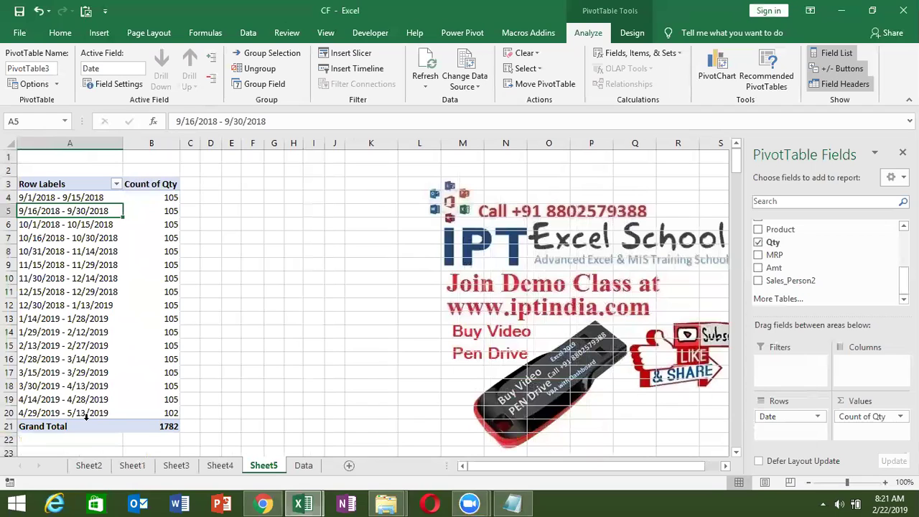
Step: Change the Qty value field from Count to Sum, giving a grand total of 90337
click(884, 418)
click(867, 404)
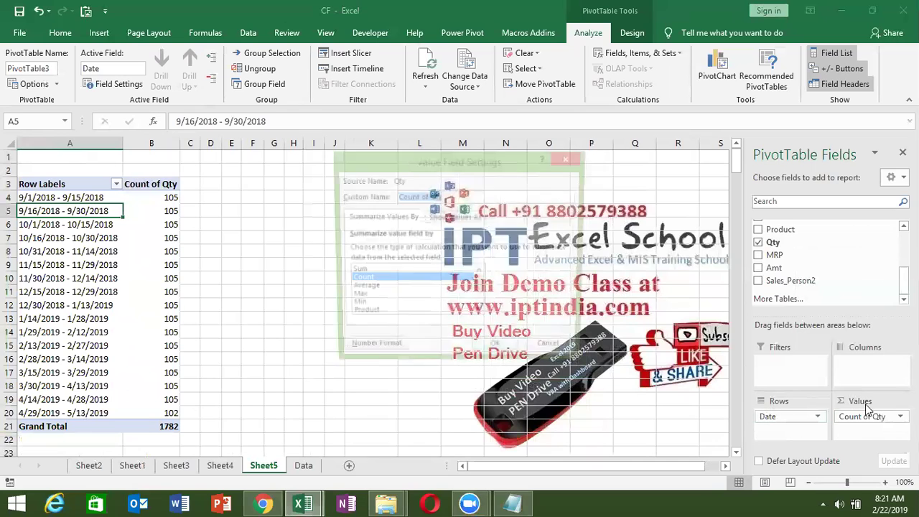
click(360, 272)
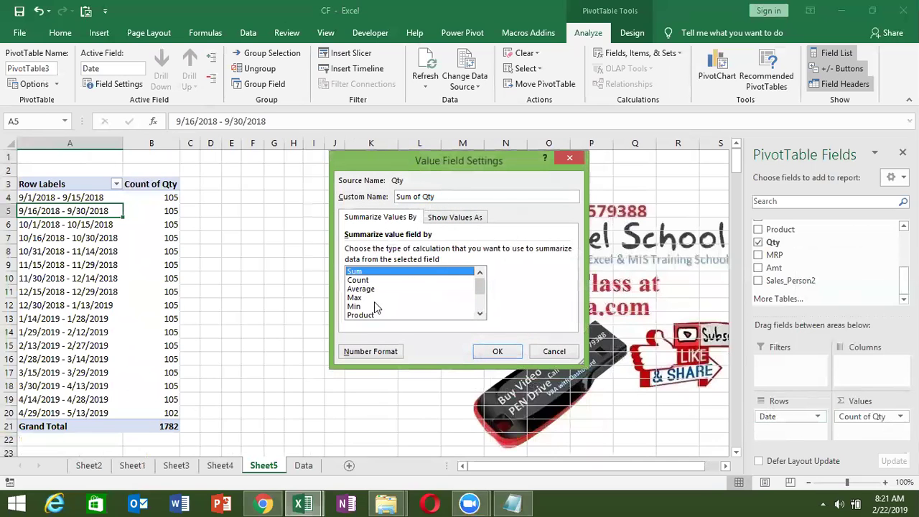
click(514, 352)
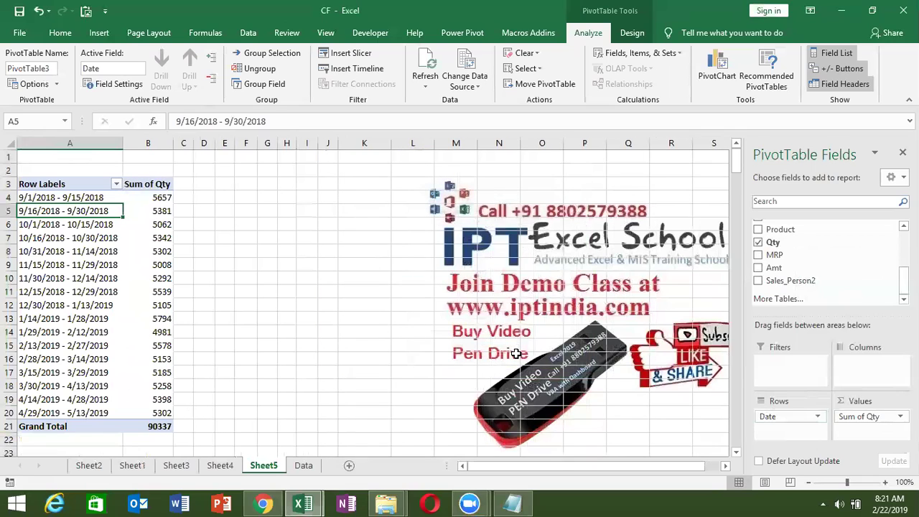